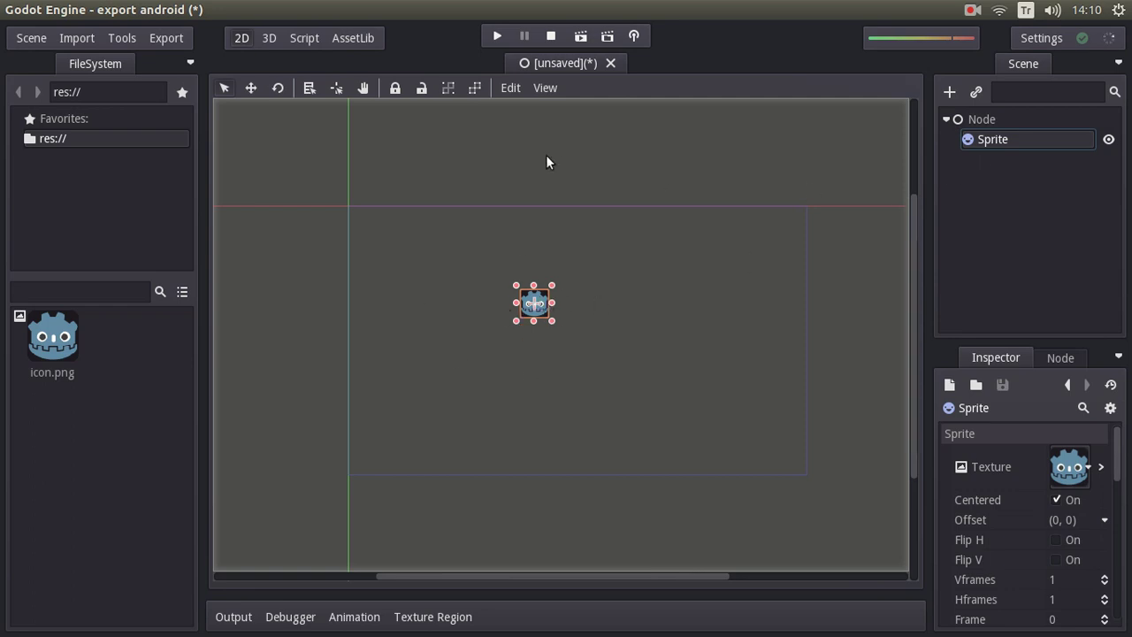
# Save the scene as Node.tscn, then play the project with Node.tscn chosen as the main scene
pyautogui.hotkey('ctrl', 's')
pyautogui.click(707, 543)
pyautogui.click(495, 38)
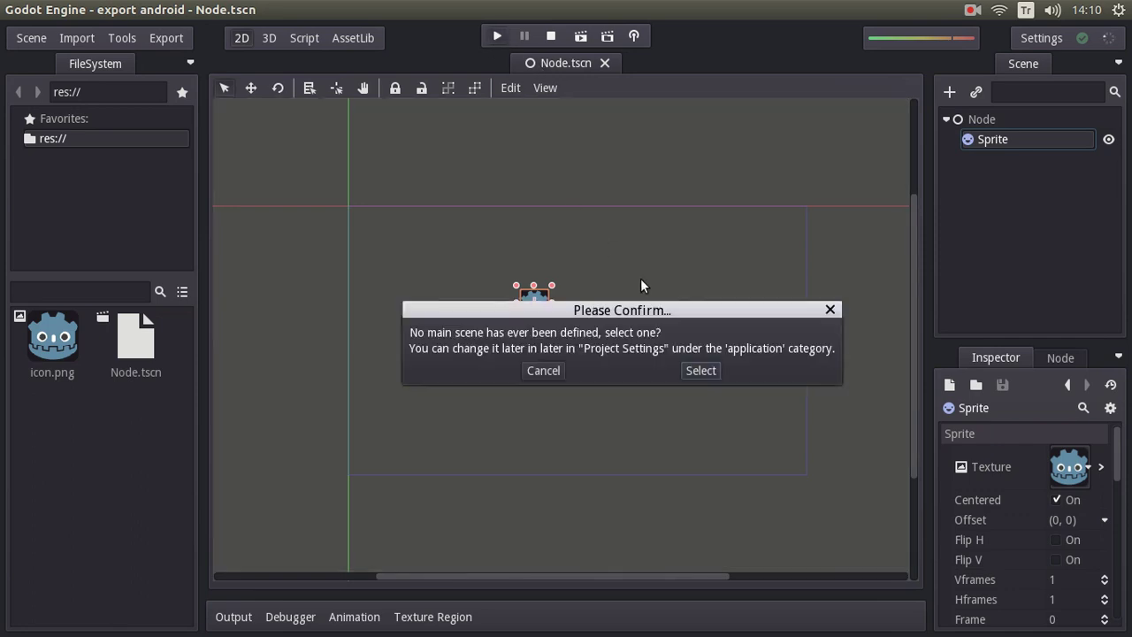
pyautogui.click(698, 372)
pyautogui.doubleClick(394, 206)
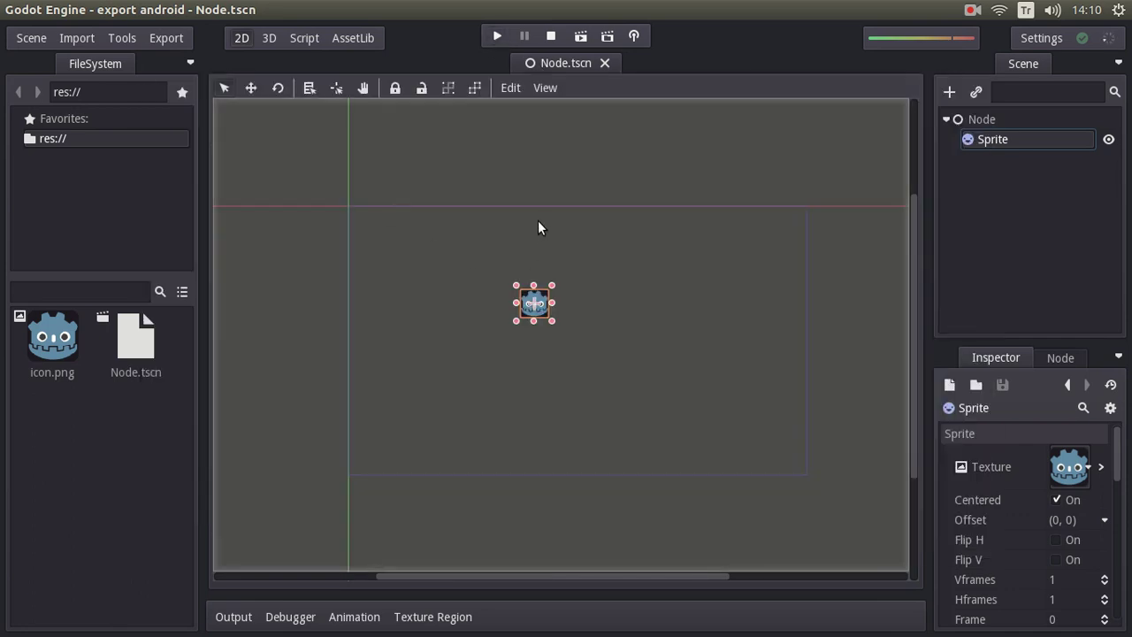
pyautogui.click(585, 329)
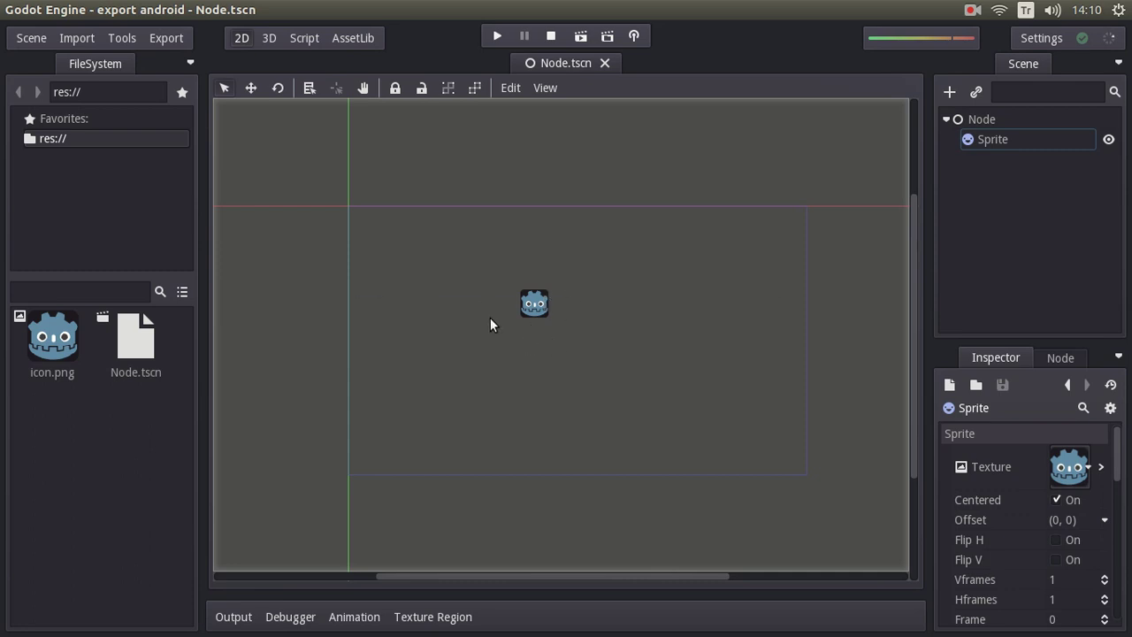
pyautogui.click(165, 39)
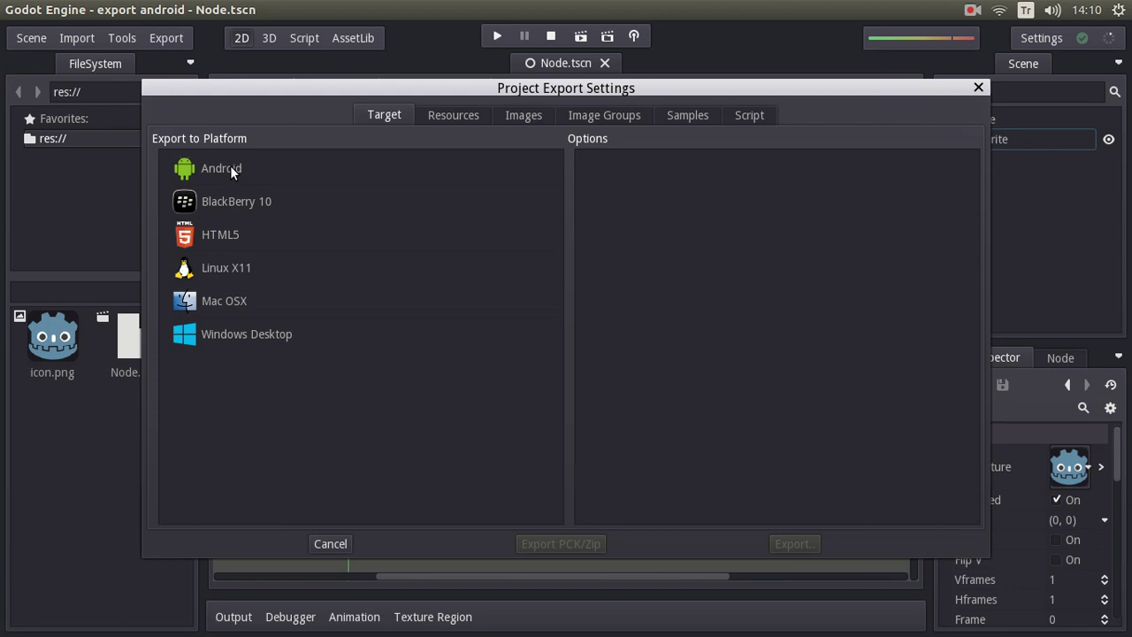
pyautogui.click(220, 169)
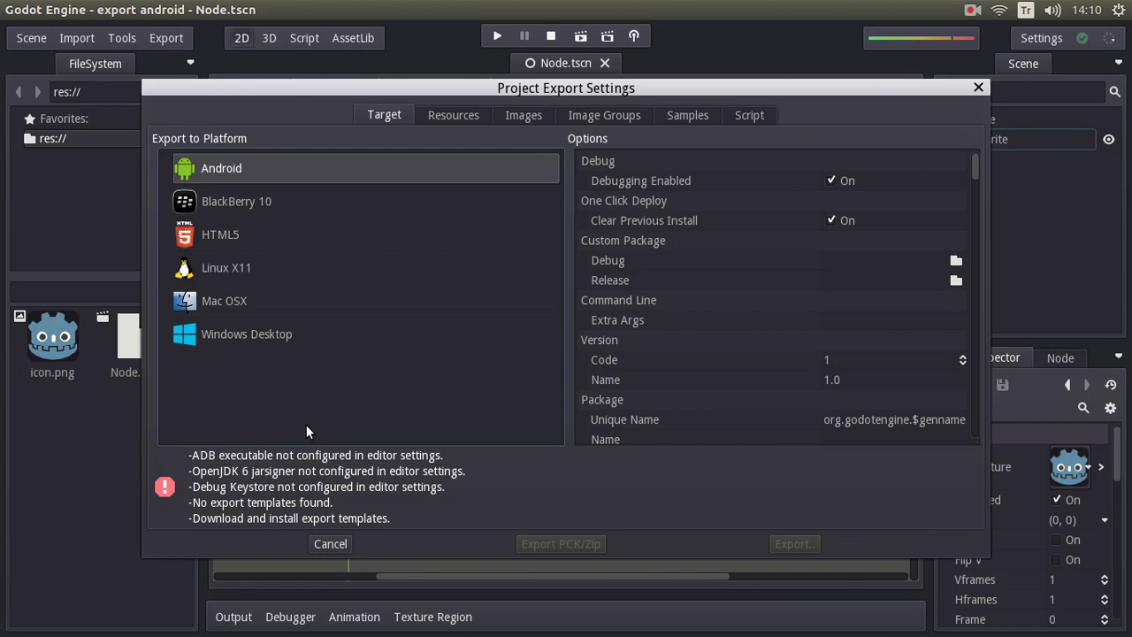
# Open Editor Settings at the Android section (Adb, Jarsigner, Debug Keystore), then return to the Firefox docs
pyautogui.click(330, 544)
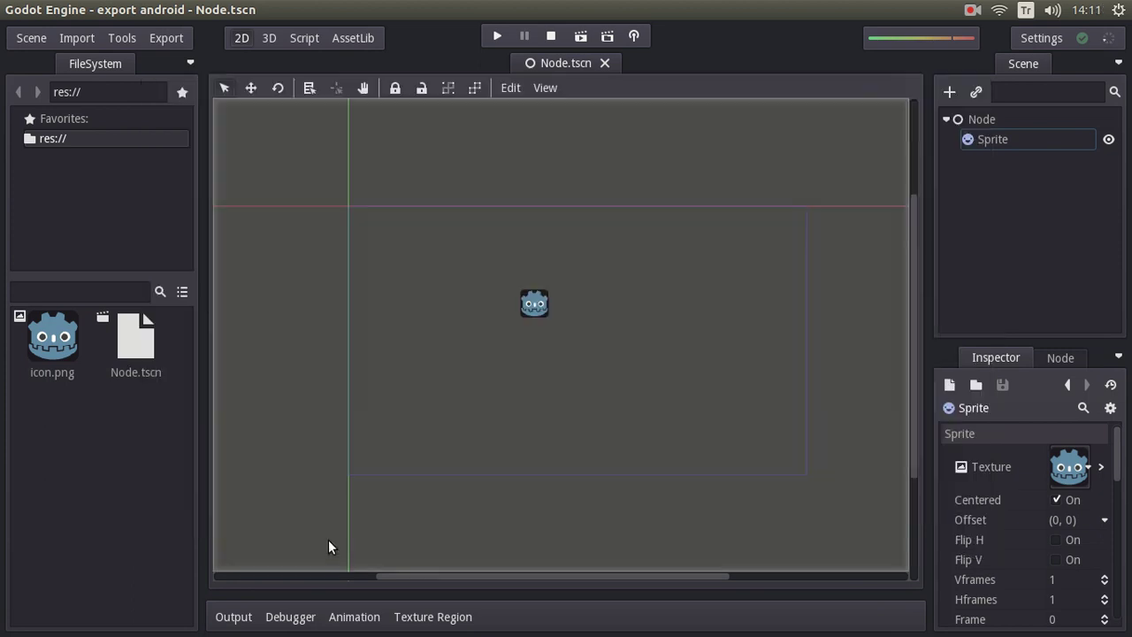
pyautogui.click(1043, 40)
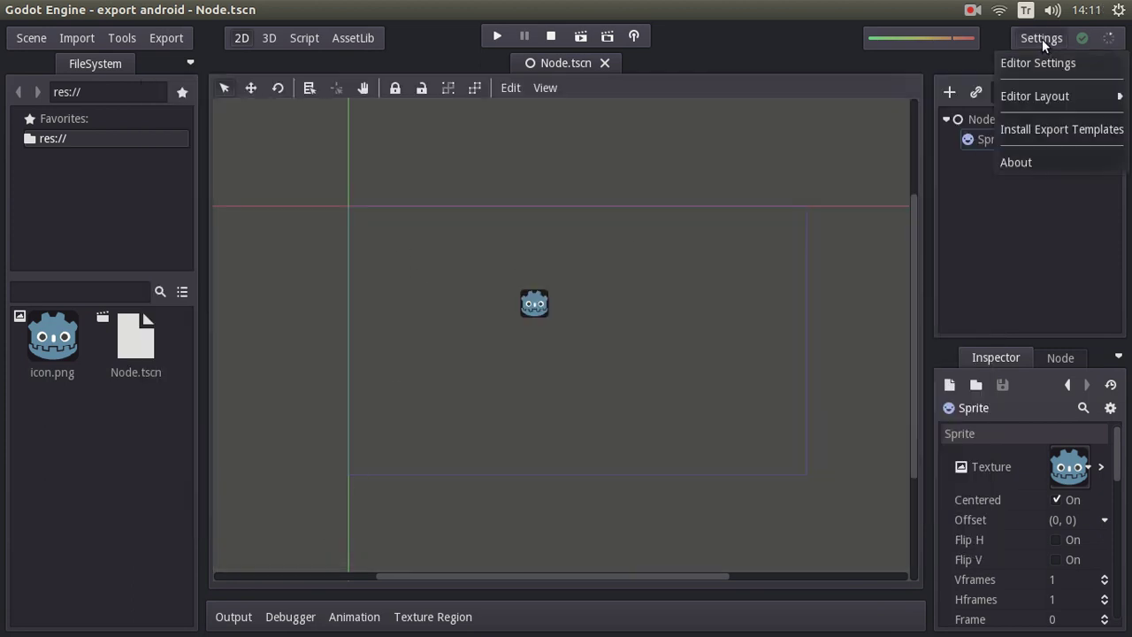
pyautogui.click(1026, 69)
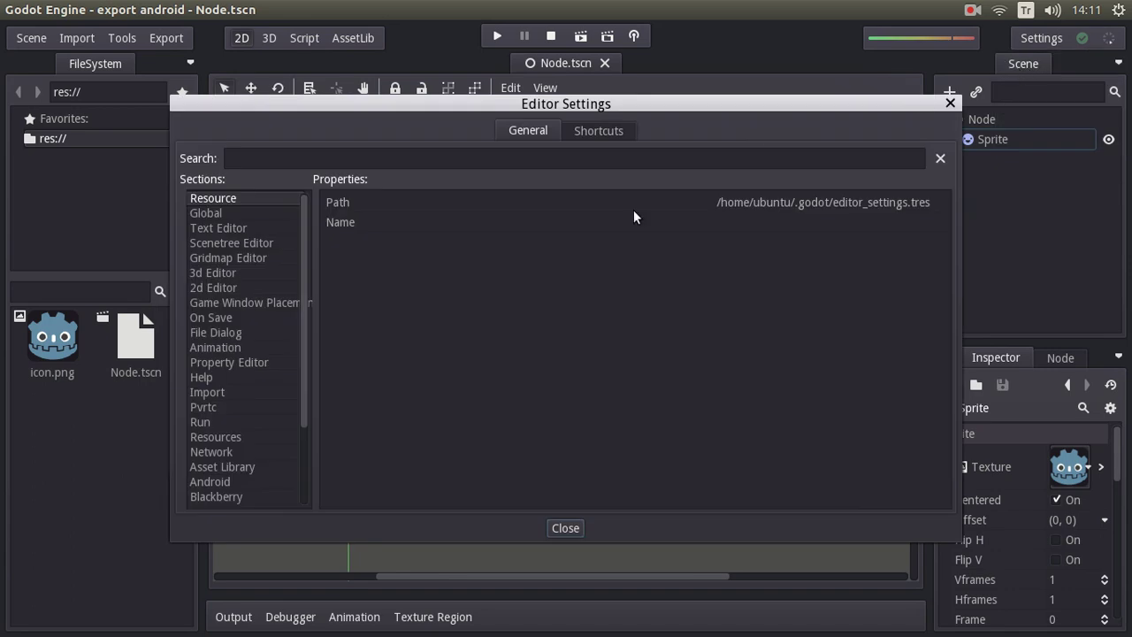
pyautogui.moveTo(302, 222); pyautogui.dragTo(302, 286)
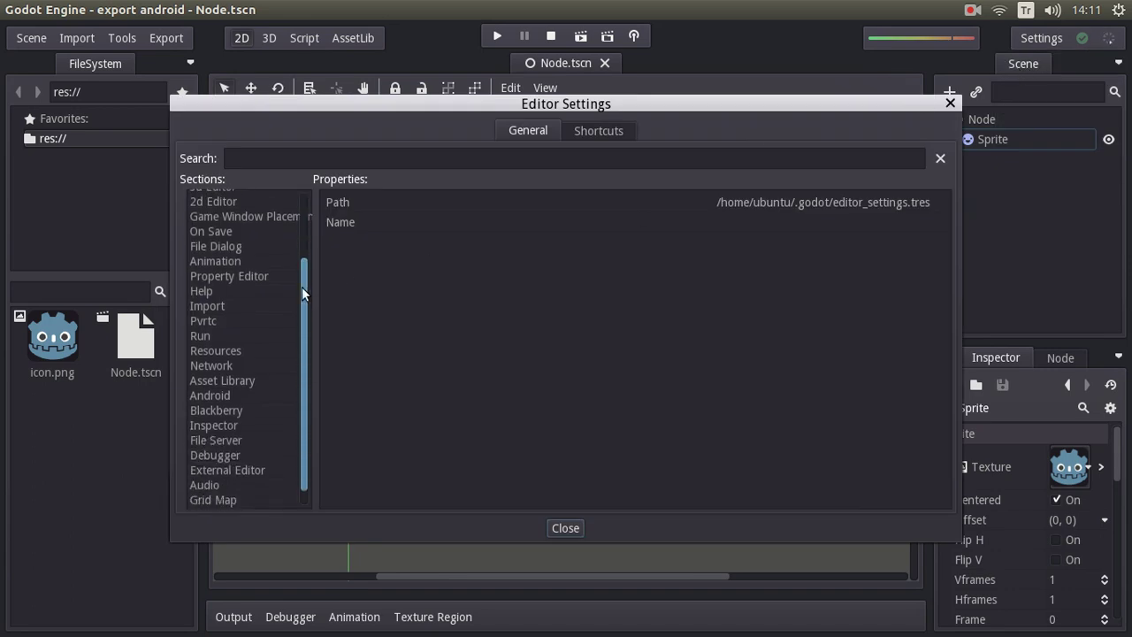
pyautogui.click(217, 384)
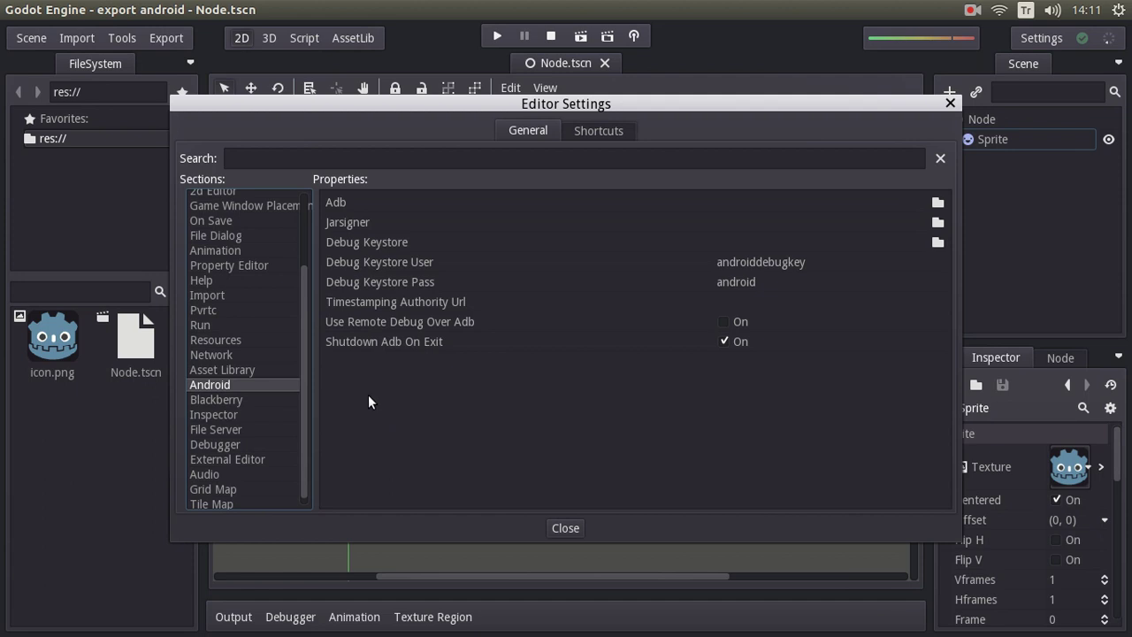
pyautogui.click(18, 95)
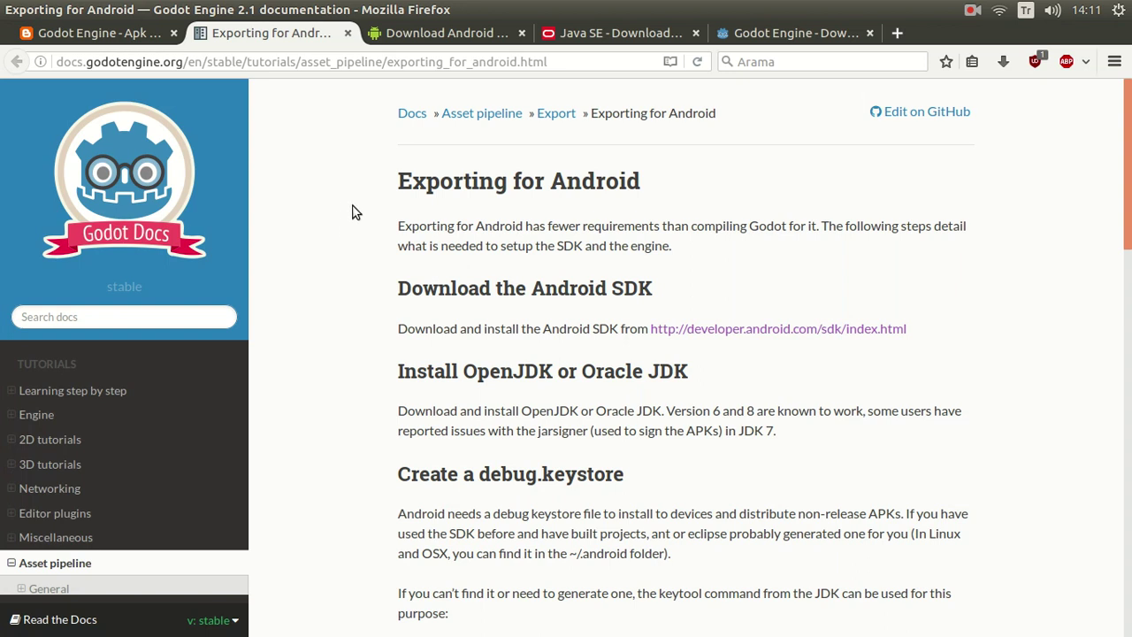
# Skim the export docs, then look through and close the Turkish 'Apk Dosyası Oluşturmak' tutorial tab
pyautogui.moveTo(398, 181); pyautogui.dragTo(402, 328)
pyautogui.click(401, 328)
pyautogui.scroll(-1, 319, 250)
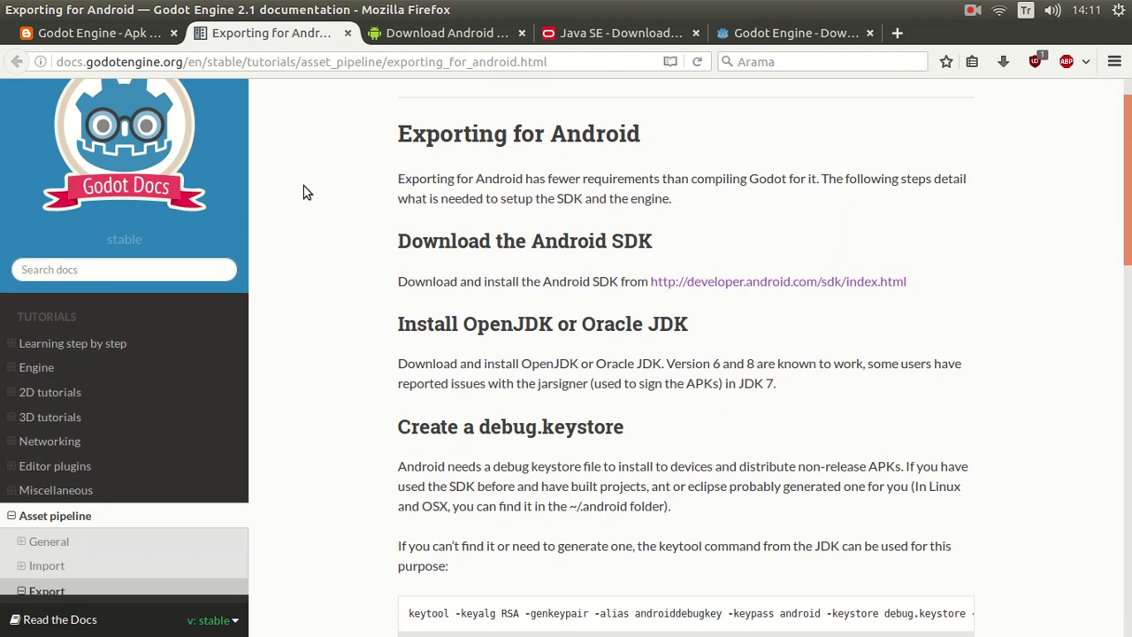
pyautogui.click(94, 39)
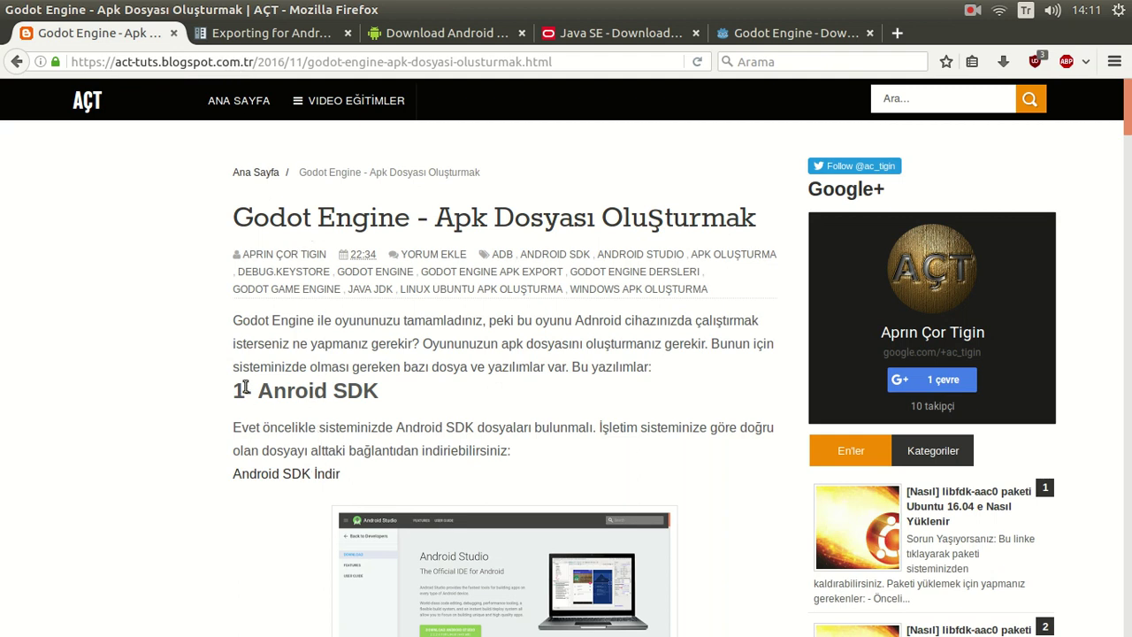
pyautogui.scroll(-4, 245, 387)
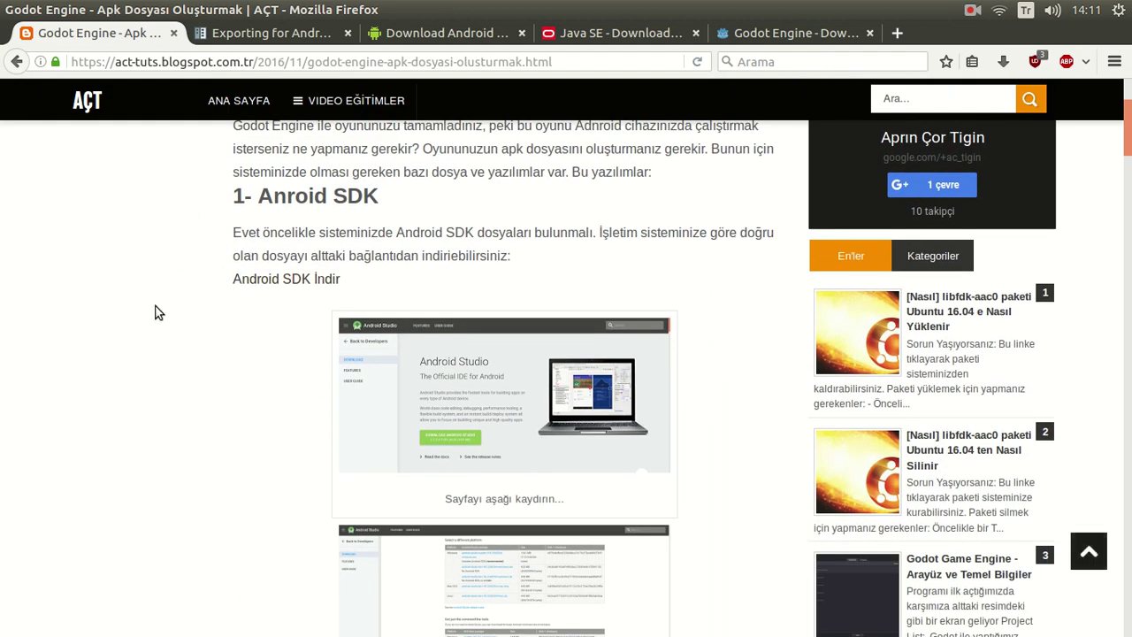
pyautogui.scroll(4, 150, 354)
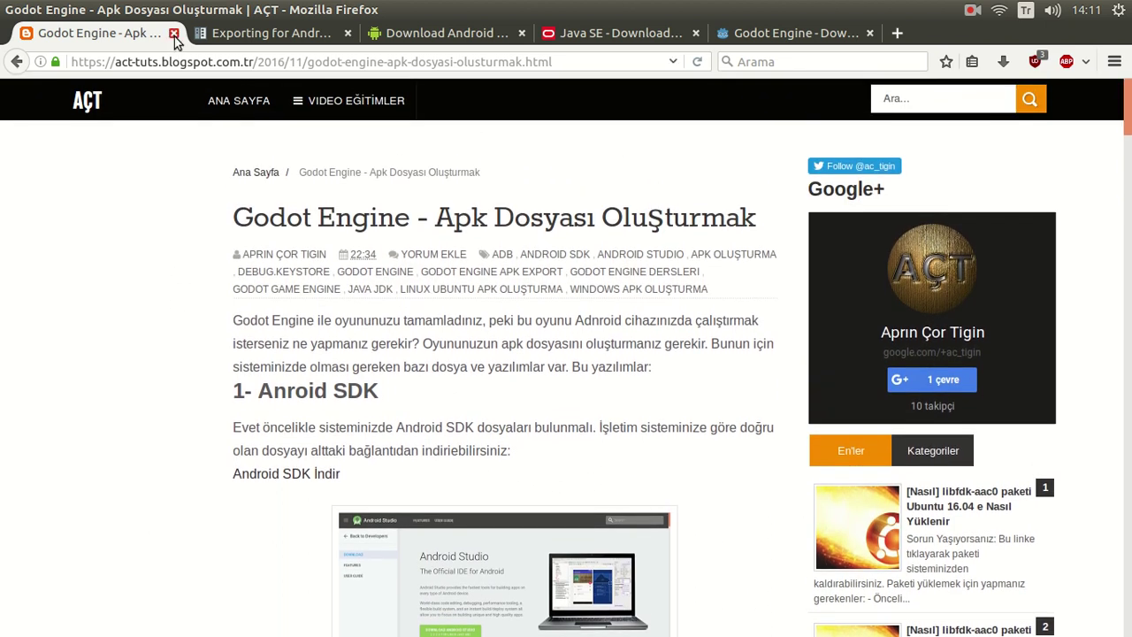
pyautogui.click(174, 34)
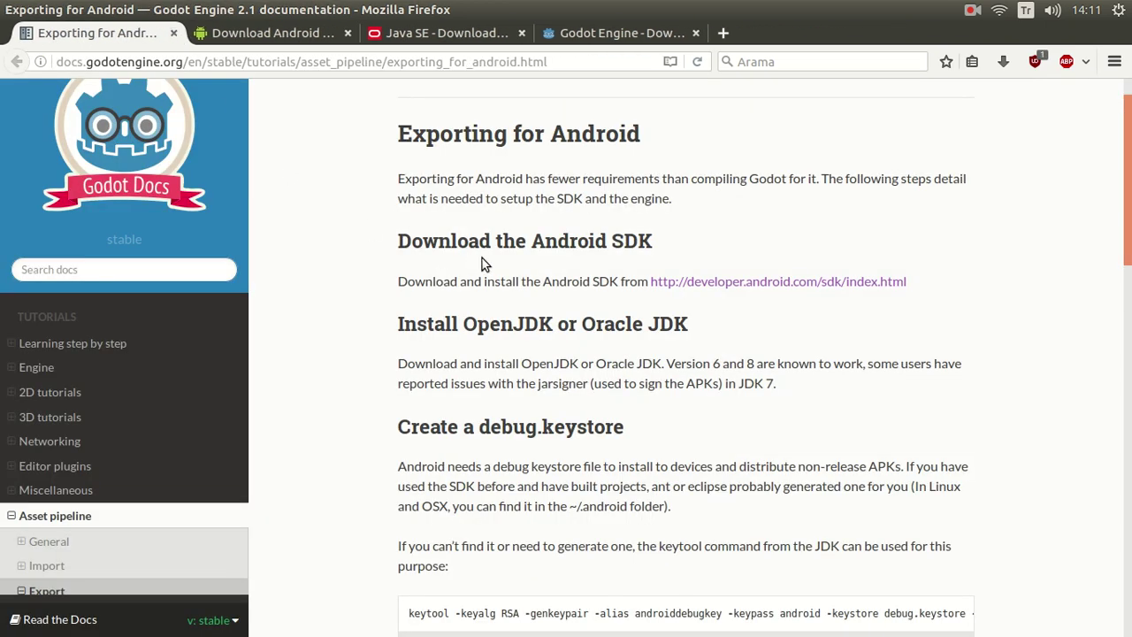
# Highlight 'Android SDK' in the Exporting for Android heading
pyautogui.moveTo(531, 241); pyautogui.dragTo(648, 245)
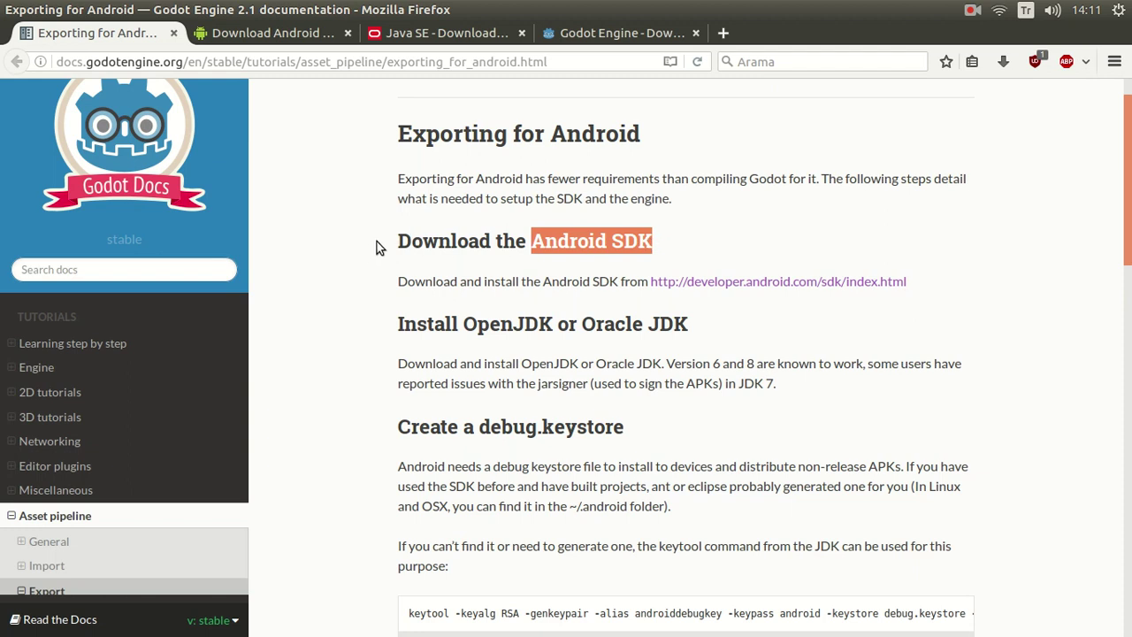
pyautogui.click(377, 241)
pyautogui.moveTo(531, 241); pyautogui.dragTo(633, 244)
pyautogui.click(365, 240)
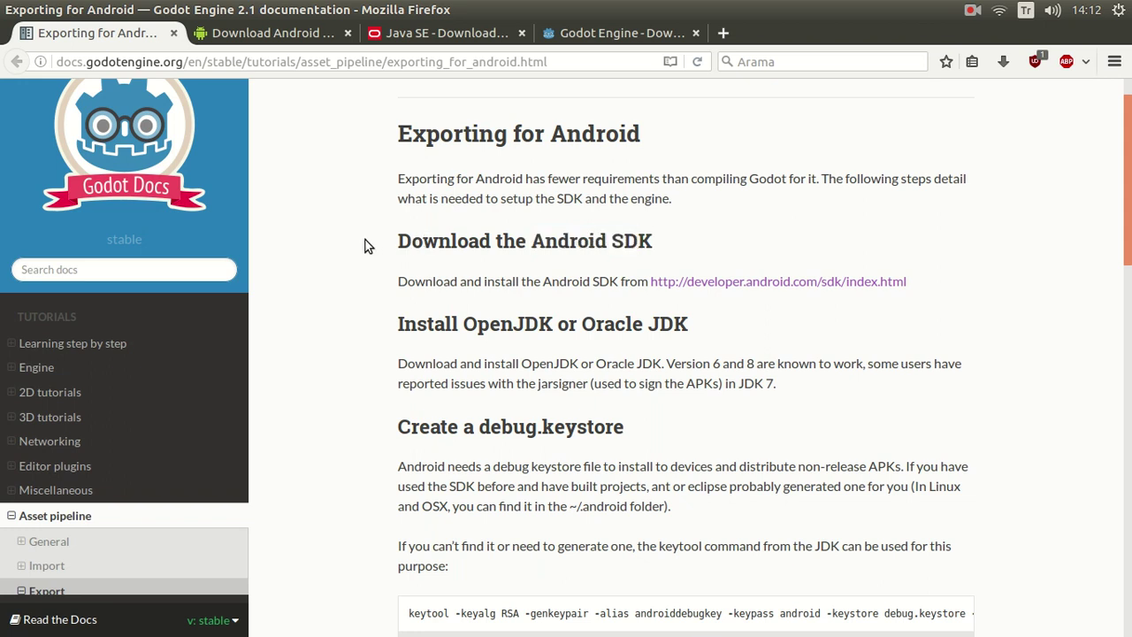
pyautogui.click(277, 34)
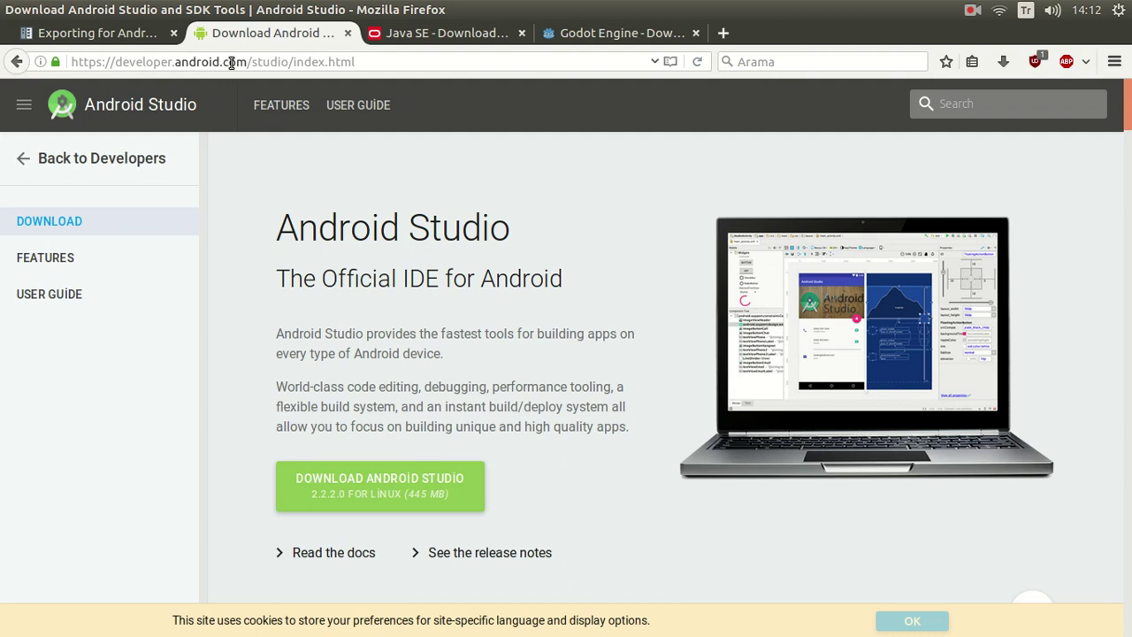
pyautogui.moveTo(345, 202); pyautogui.dragTo(495, 367)
pyautogui.click(499, 390)
pyautogui.moveTo(1127, 115); pyautogui.dragTo(1128, 557)
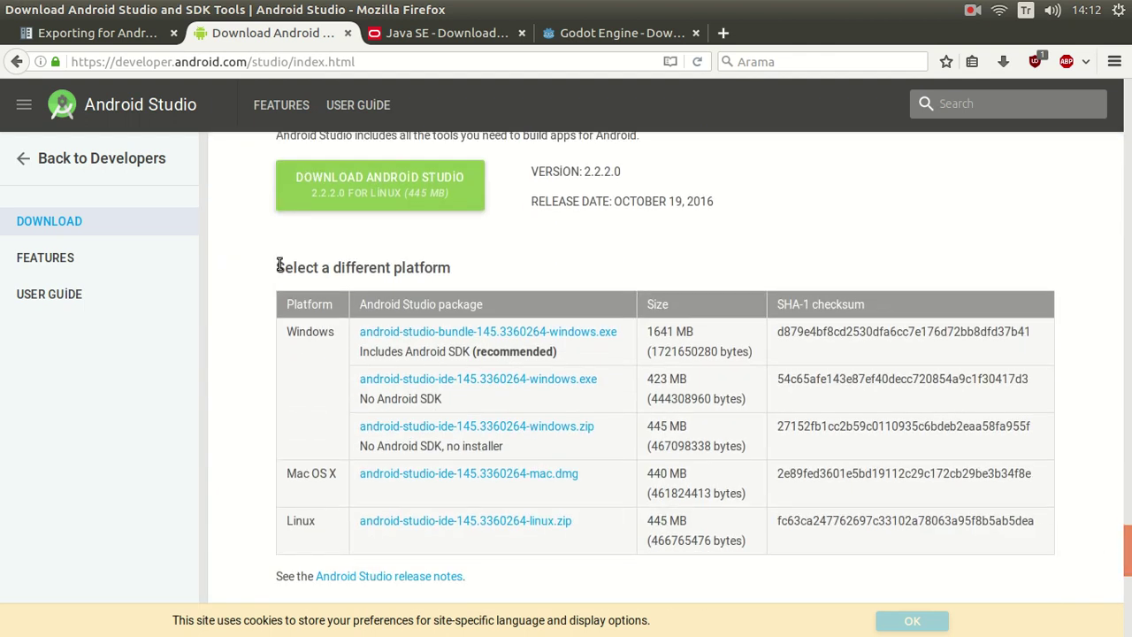
pyautogui.moveTo(284, 267); pyautogui.dragTo(371, 272)
pyautogui.click(347, 277)
pyautogui.scroll(-6, 335, 303)
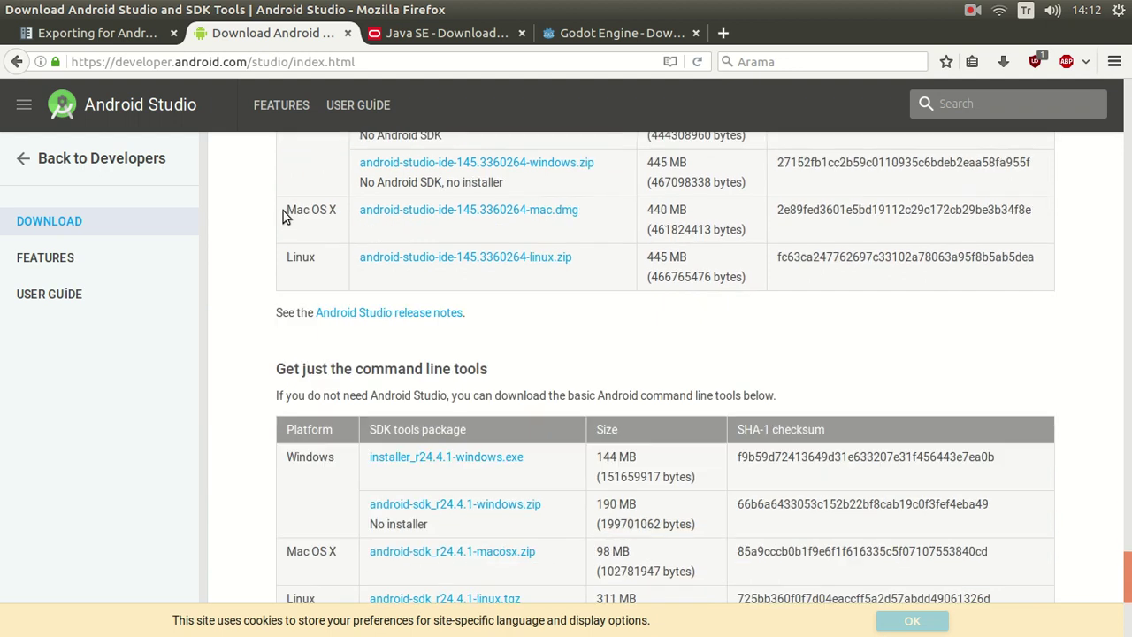
pyautogui.moveTo(352, 301); pyautogui.dragTo(489, 303)
pyautogui.click(424, 306)
pyautogui.scroll(-3, 306, 321)
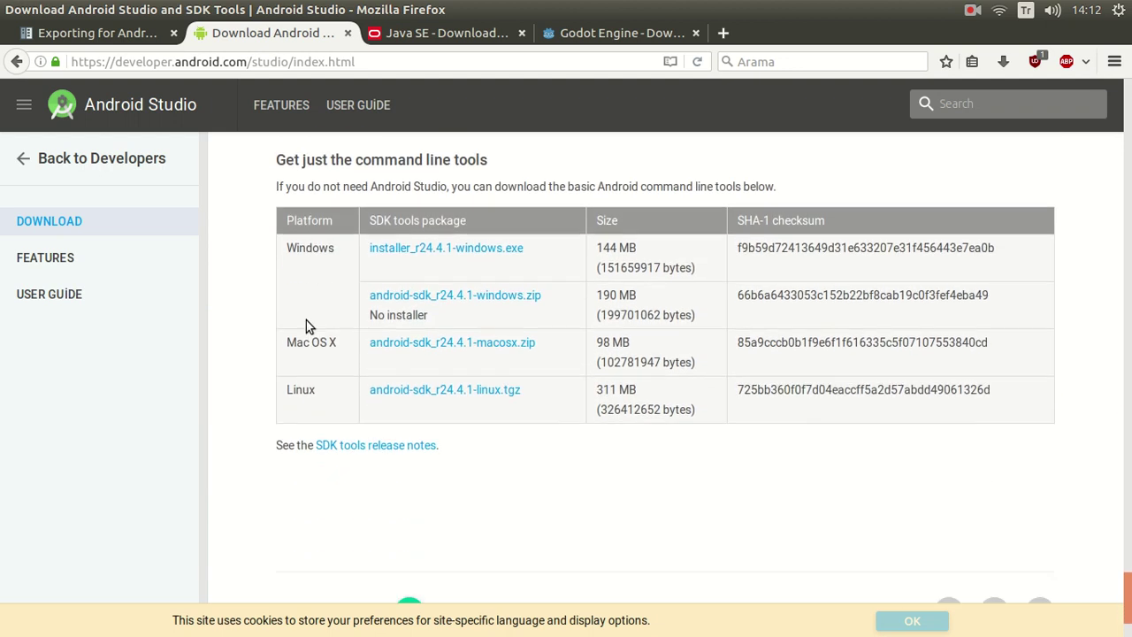
pyautogui.moveTo(368, 220); pyautogui.dragTo(449, 222)
pyautogui.click(448, 222)
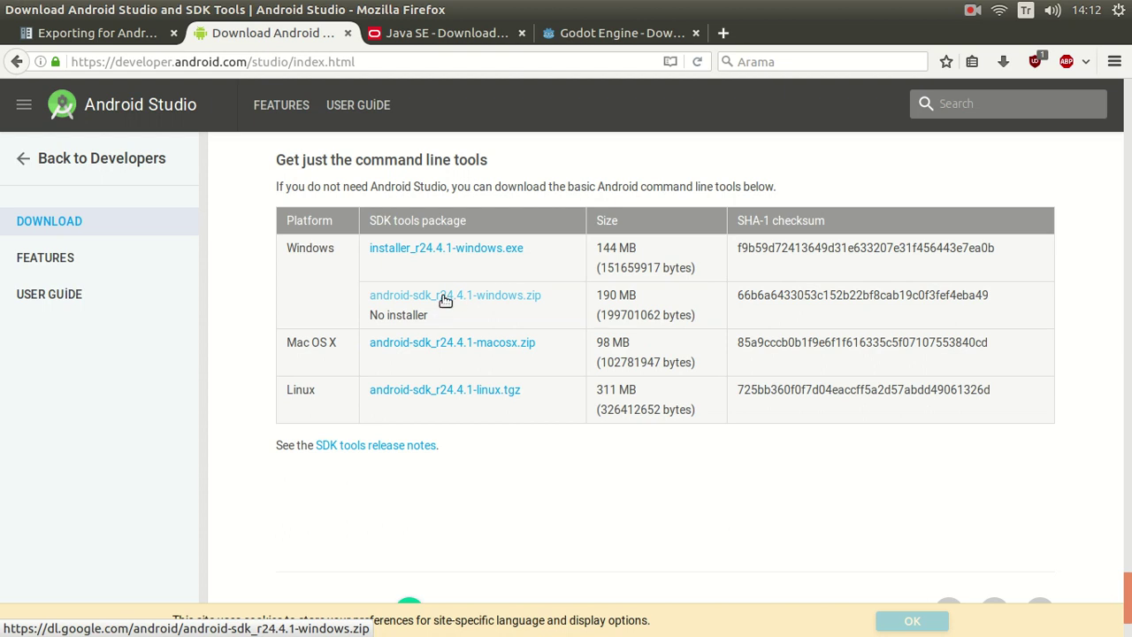
pyautogui.click(108, 41)
pyautogui.moveTo(465, 325); pyautogui.dragTo(688, 327)
pyautogui.click(485, 331)
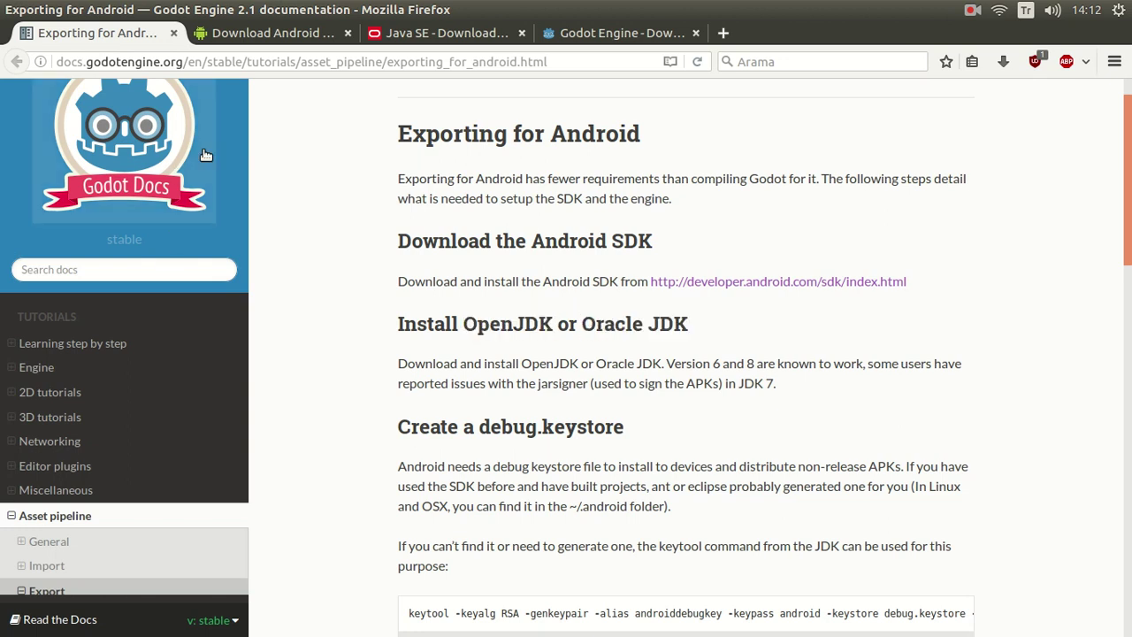
# Open the JDK 8 downloads page, accept the 8u111 license, and return to the Godot docs
pyautogui.click(415, 38)
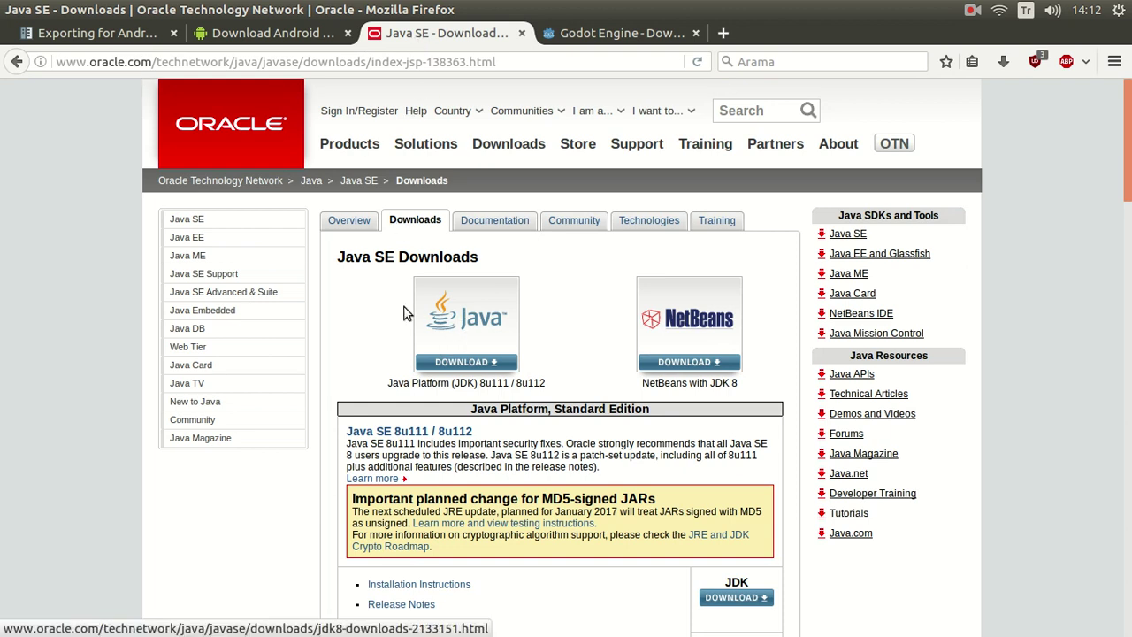
pyautogui.scroll(-1, 458, 283)
pyautogui.click(458, 283)
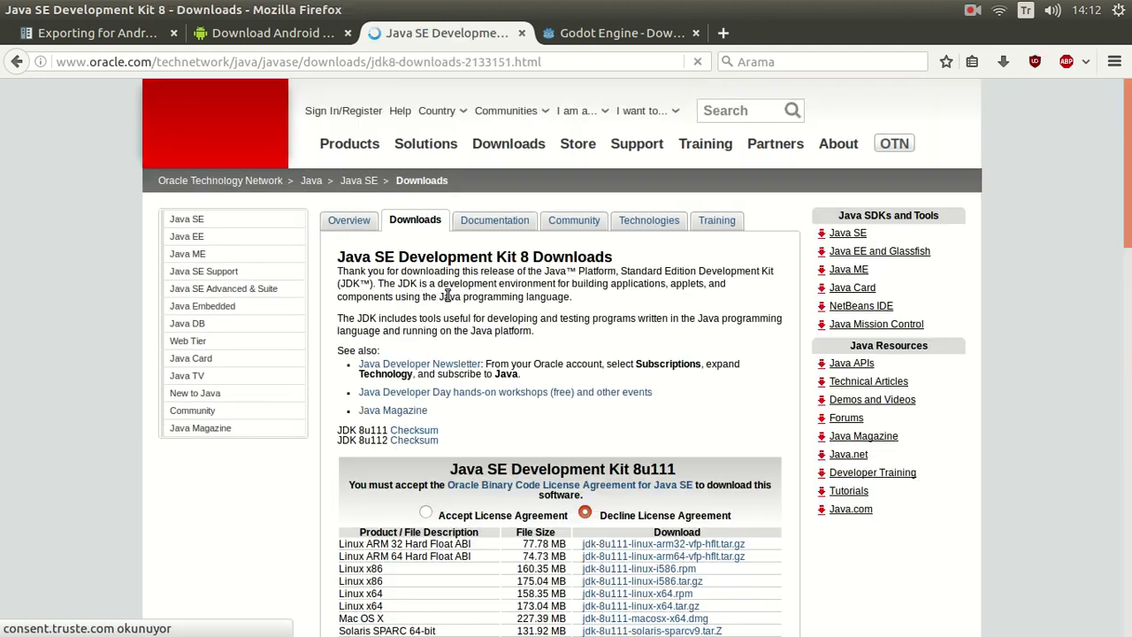
pyautogui.scroll(-5, 451, 213)
pyautogui.scroll(-2, 451, 214)
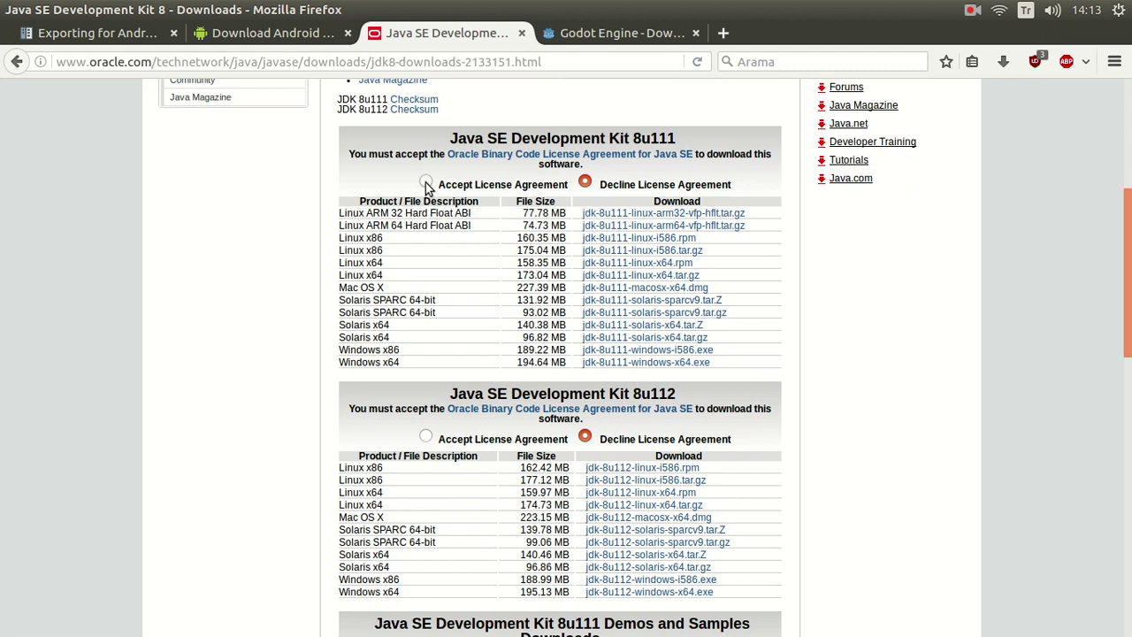
pyautogui.click(426, 184)
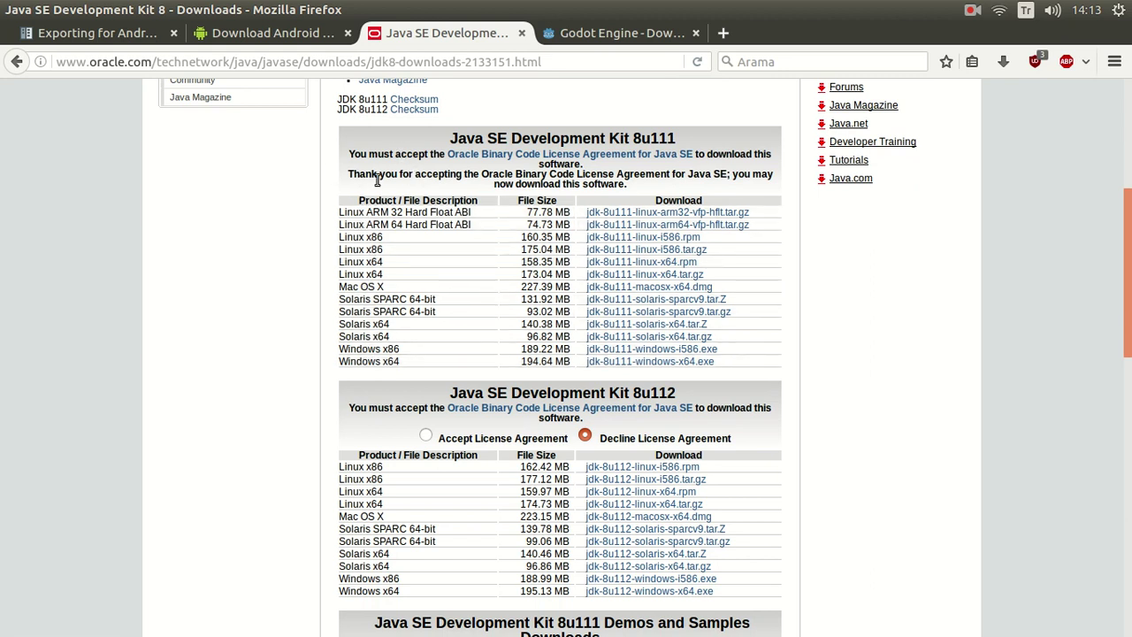
pyautogui.click(117, 35)
pyautogui.moveTo(464, 325); pyautogui.dragTo(552, 324)
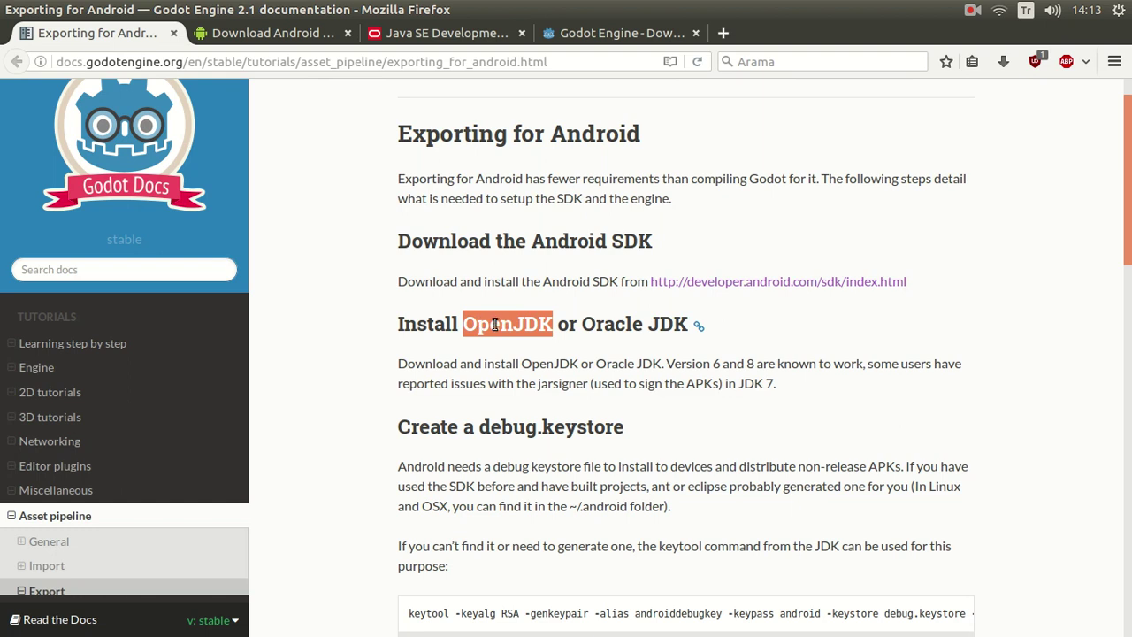
# Scroll to the 'Create a debug.keystore' section and highlight its heading
pyautogui.click(496, 326)
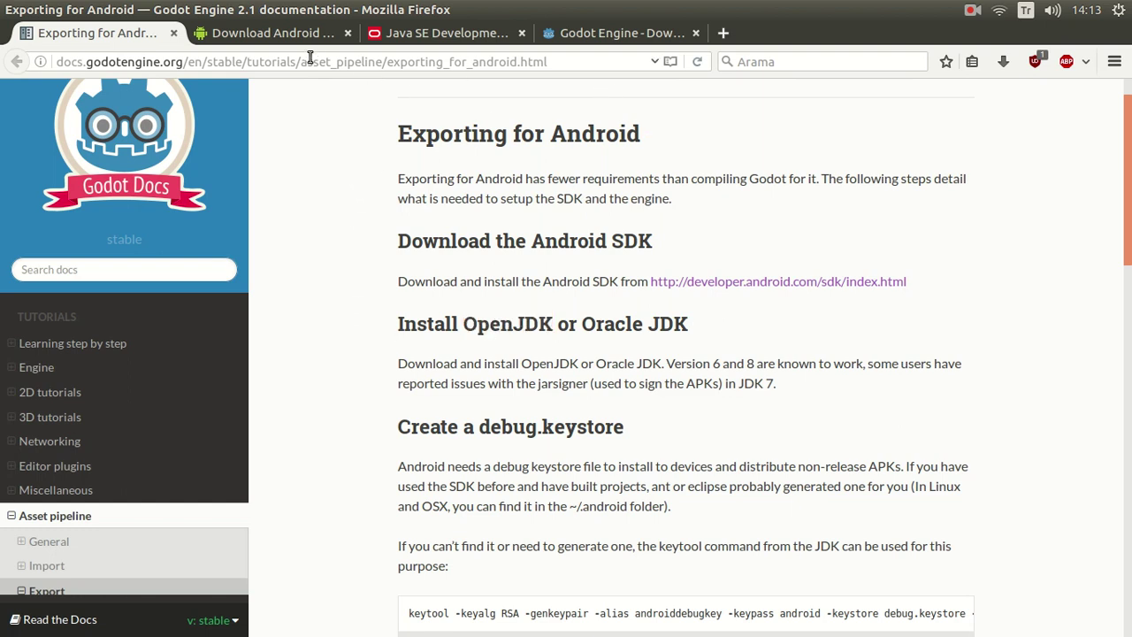
pyautogui.scroll(-4, 411, 386)
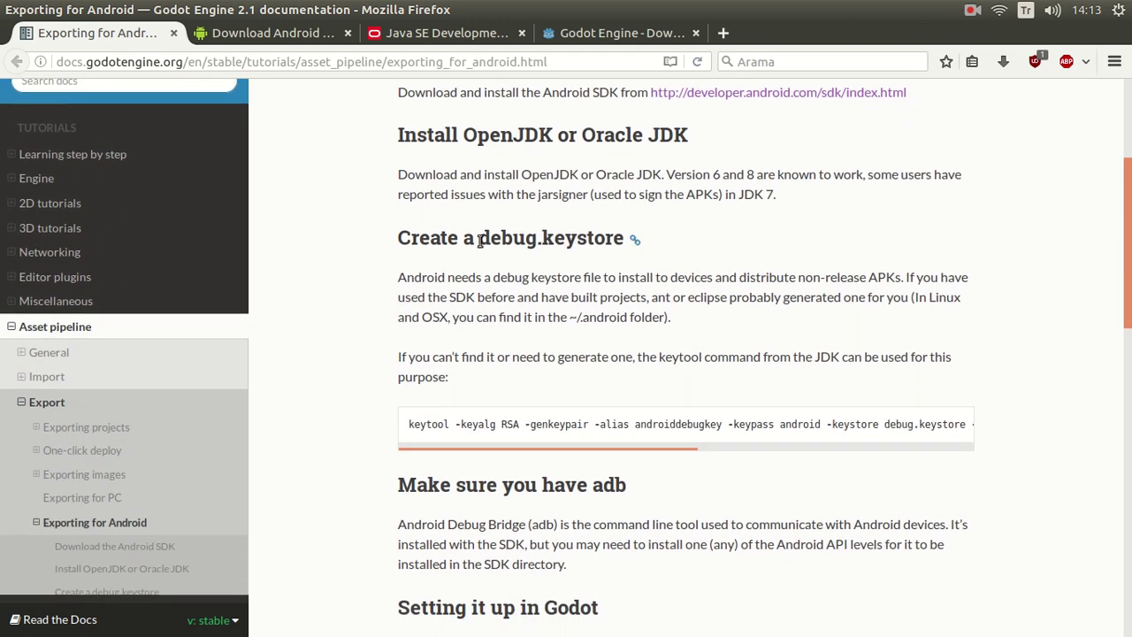
pyautogui.moveTo(479, 239); pyautogui.dragTo(623, 240)
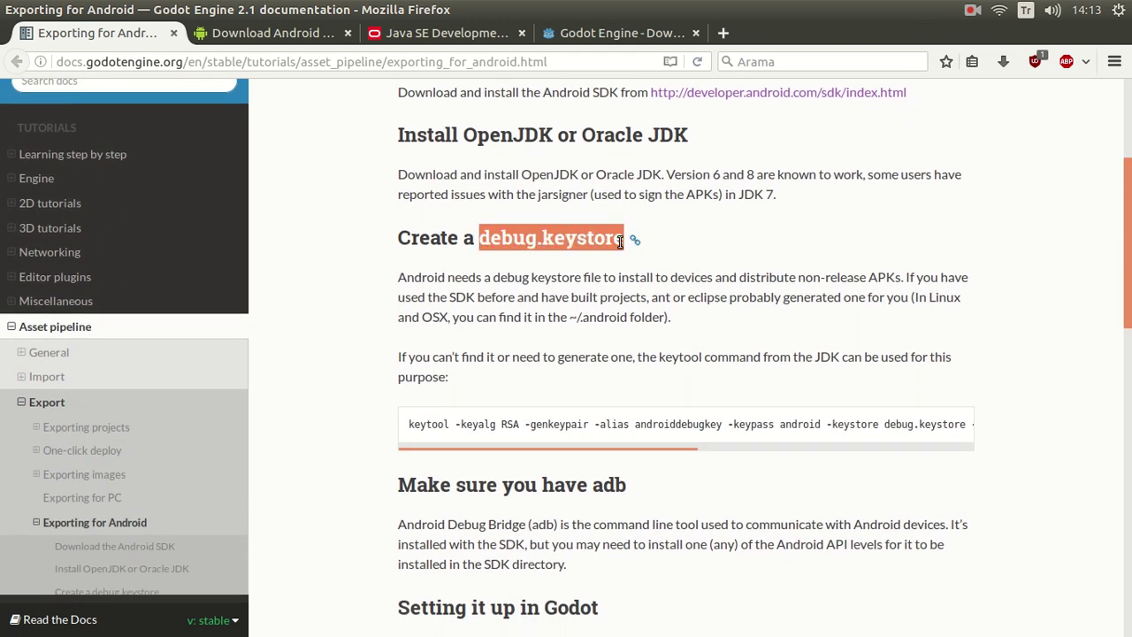
pyautogui.click(461, 294)
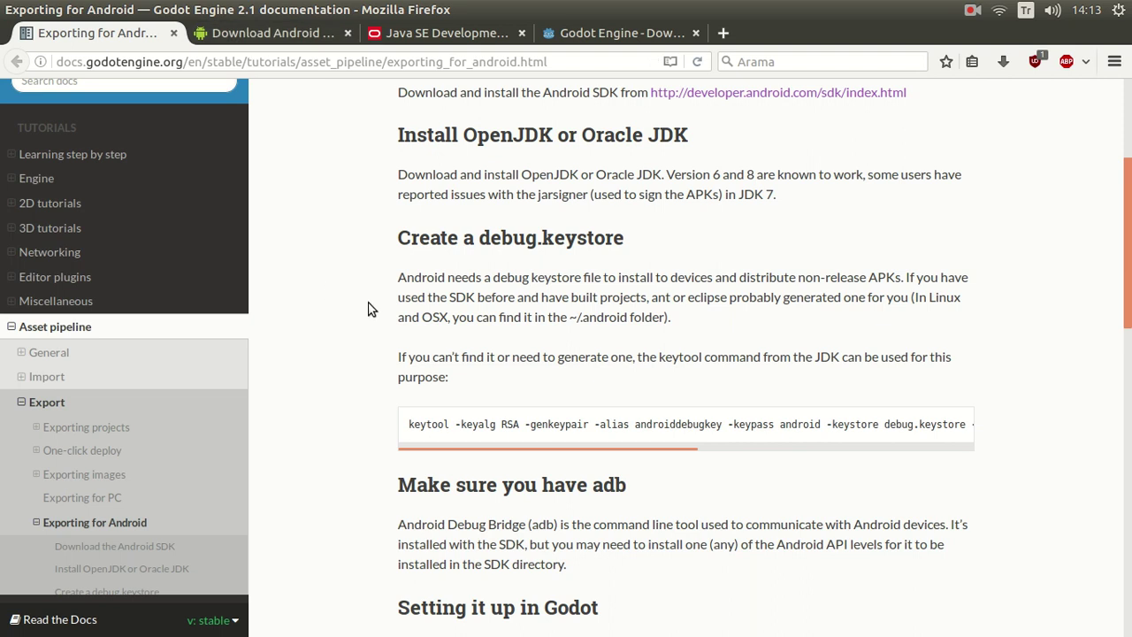
pyautogui.moveTo(479, 237); pyautogui.dragTo(624, 242)
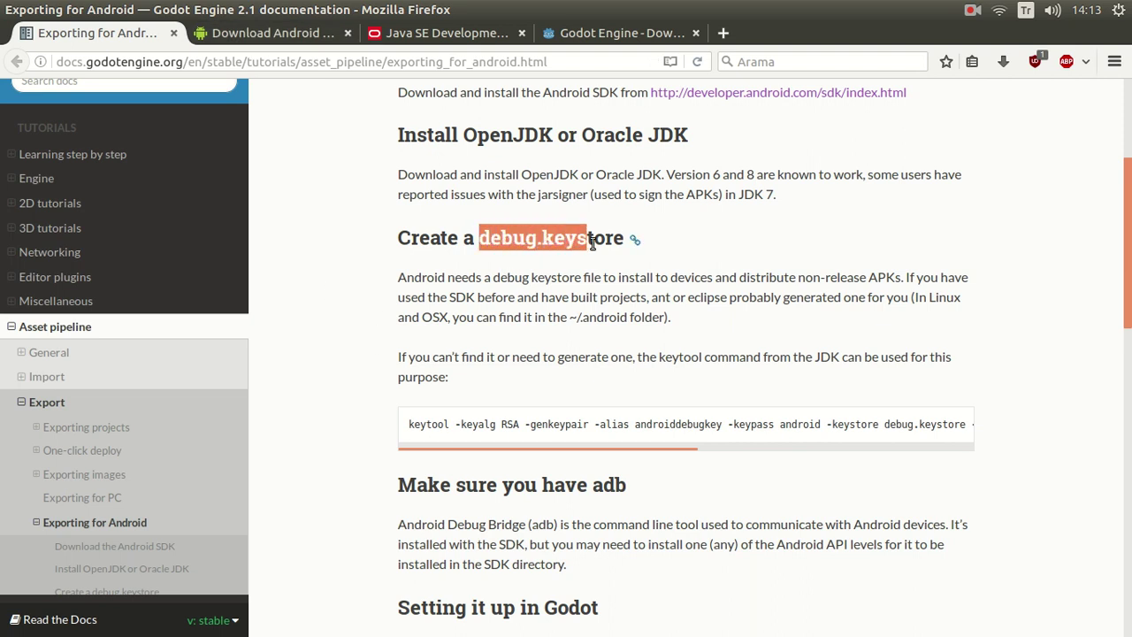
pyautogui.click(430, 235)
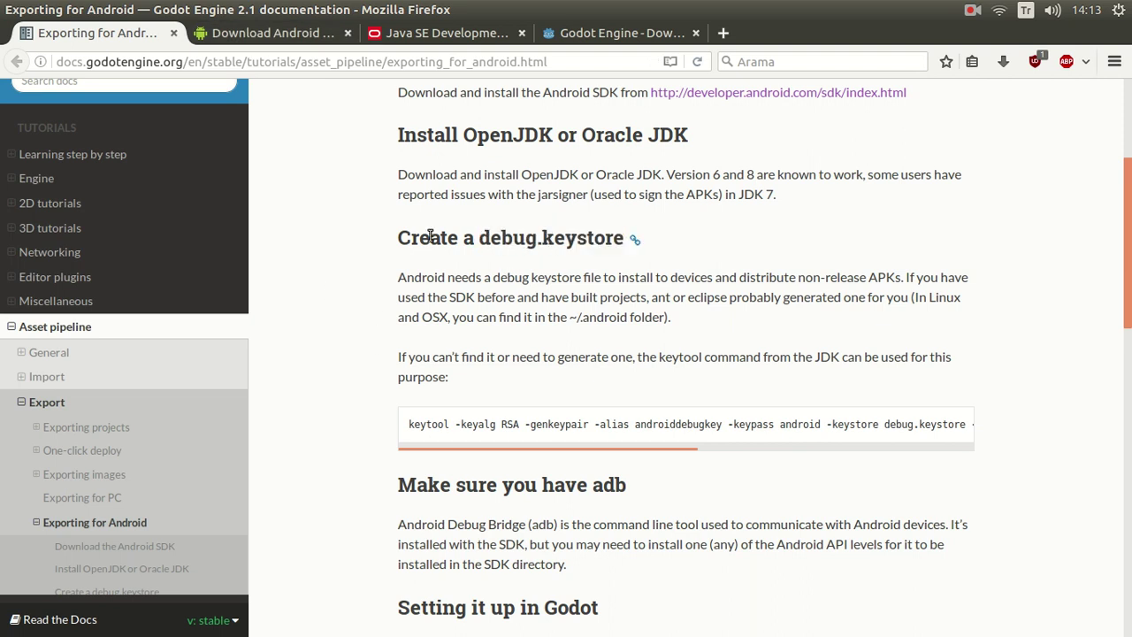
# Highlight the example keytool command, then move to the Godot download page tab
pyautogui.moveTo(408, 423); pyautogui.dragTo(716, 424)
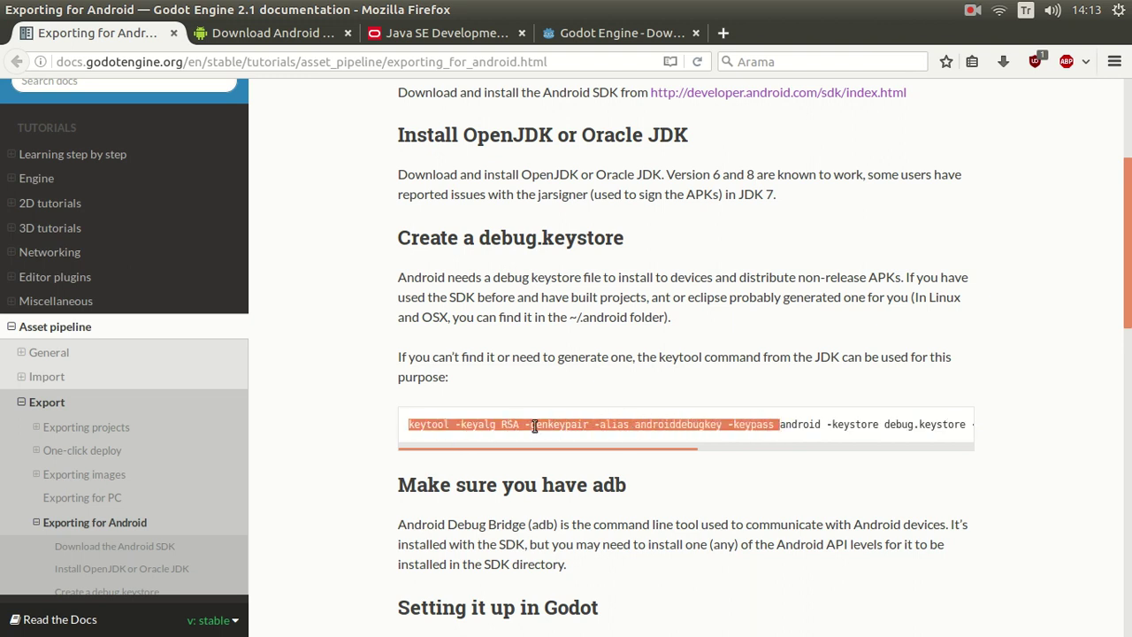
pyautogui.click(485, 420)
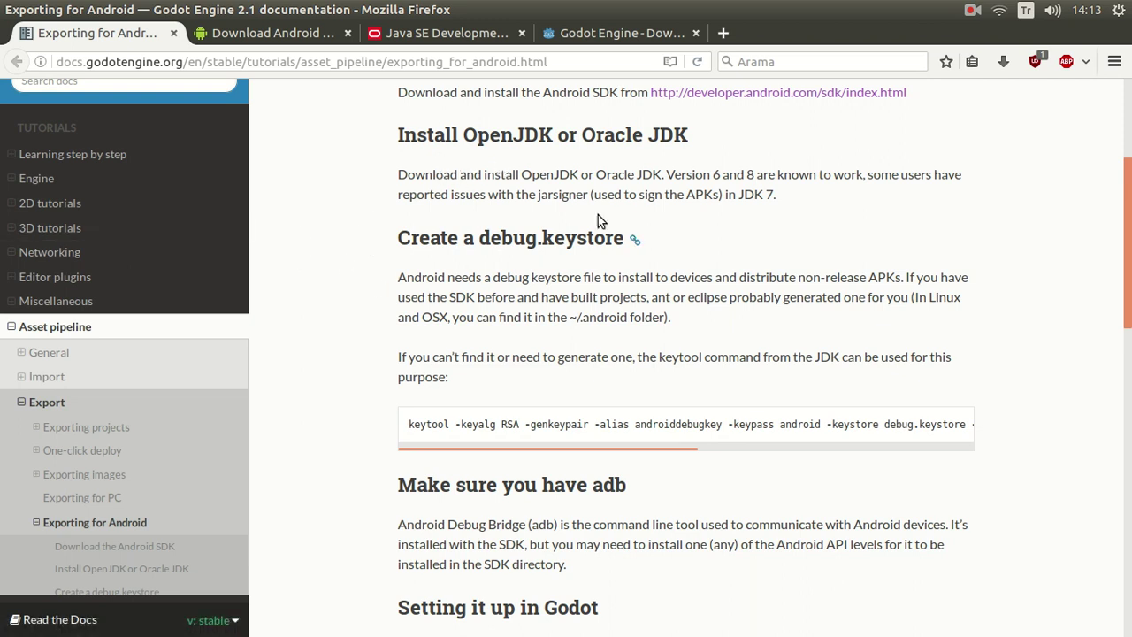
pyautogui.click(606, 33)
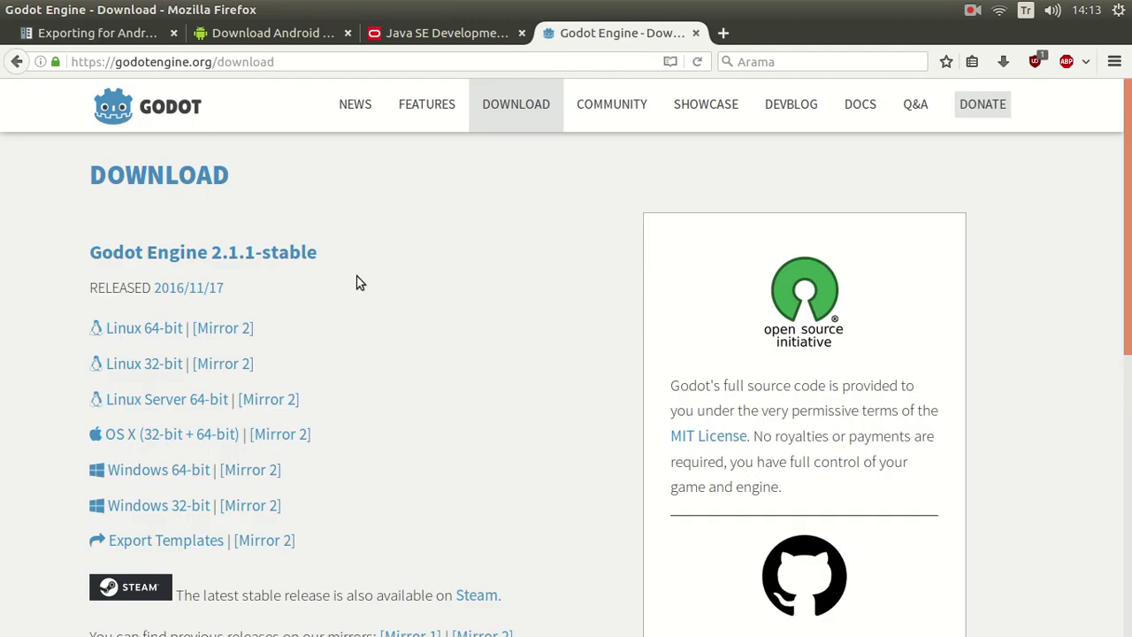
# Start the Export Templates download, note its 166 MB size, and cancel it with Vazgeç
pyautogui.scroll(-1, 442, 208)
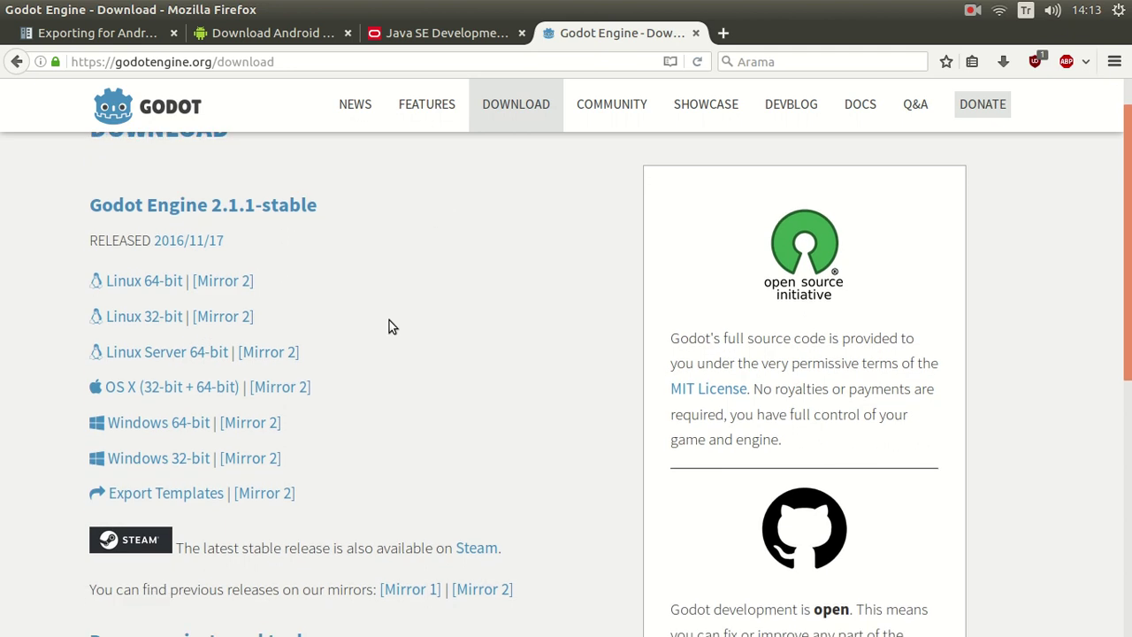
pyautogui.scroll(-2, 181, 499)
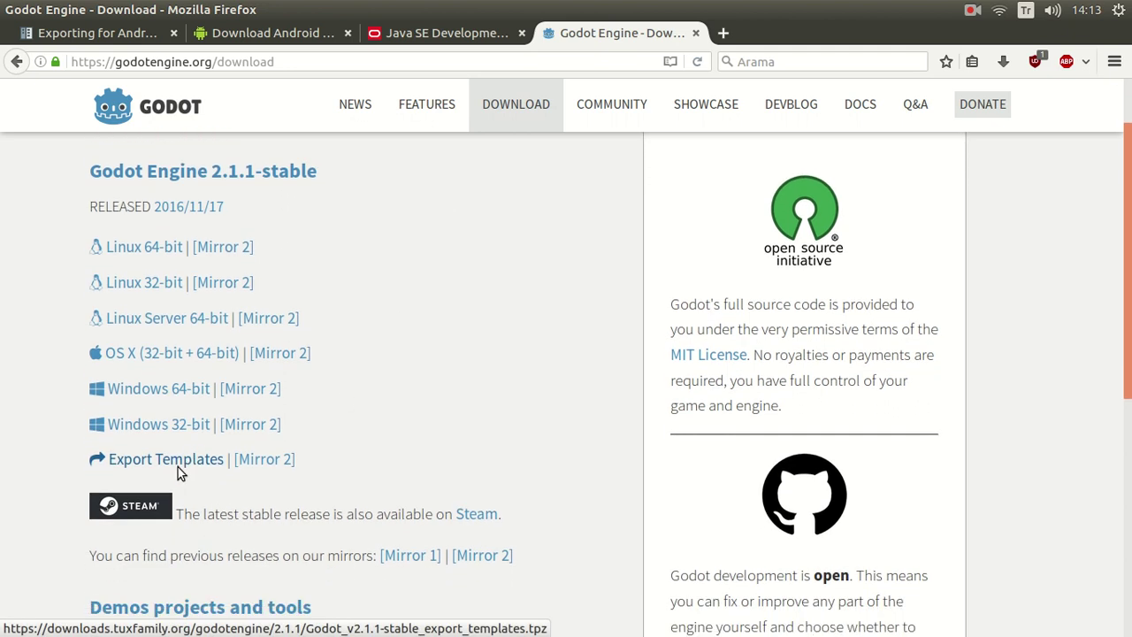
pyautogui.click(167, 399)
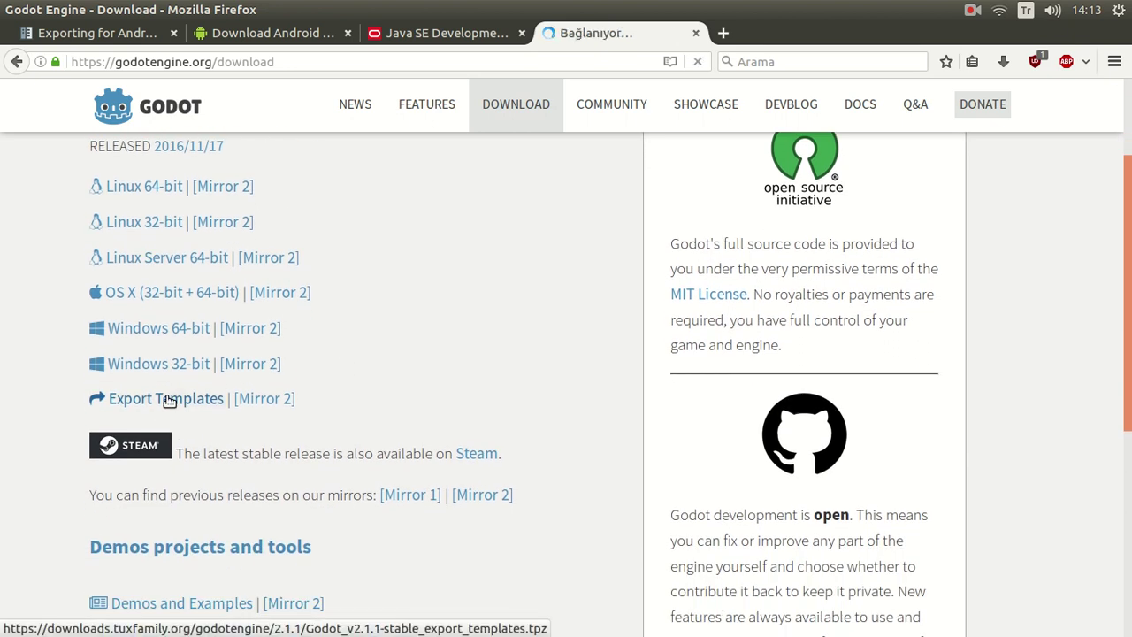
pyautogui.moveTo(499, 338); pyautogui.dragTo(602, 323)
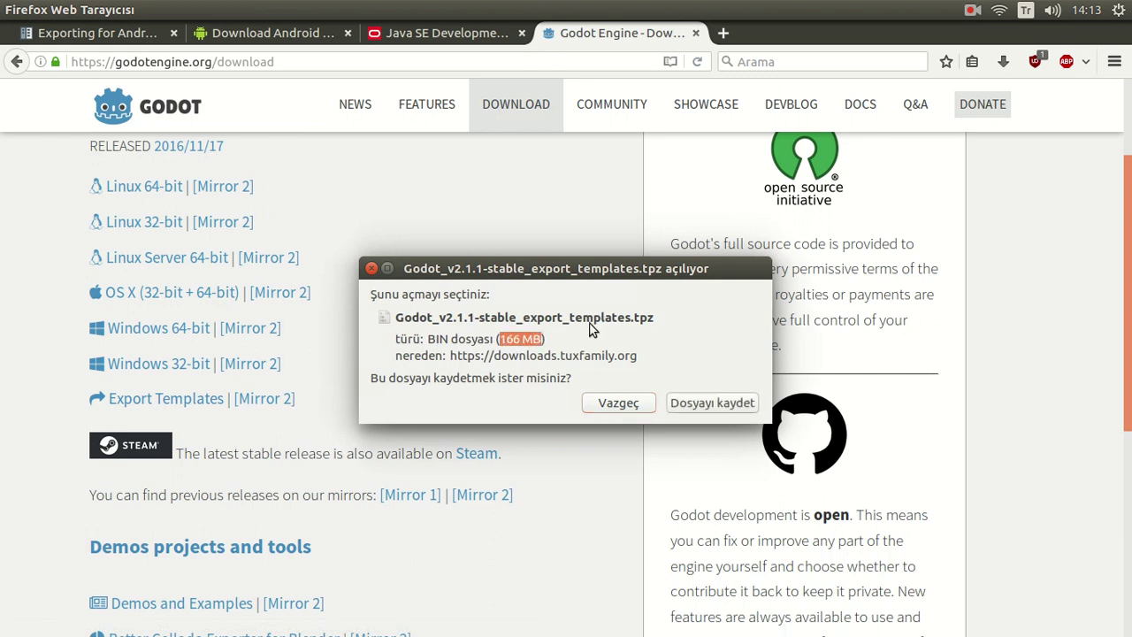
pyautogui.click(619, 402)
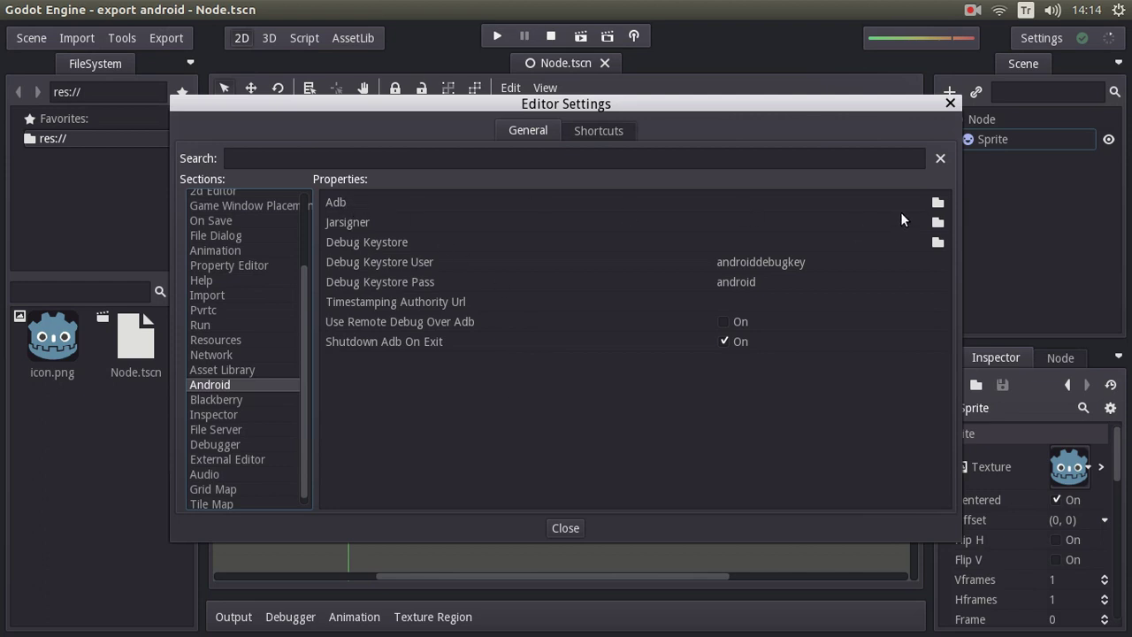
# Point the Adb setting to /opt/godot/android-sdk-linux/platform-tools/adb
pyautogui.click(938, 207)
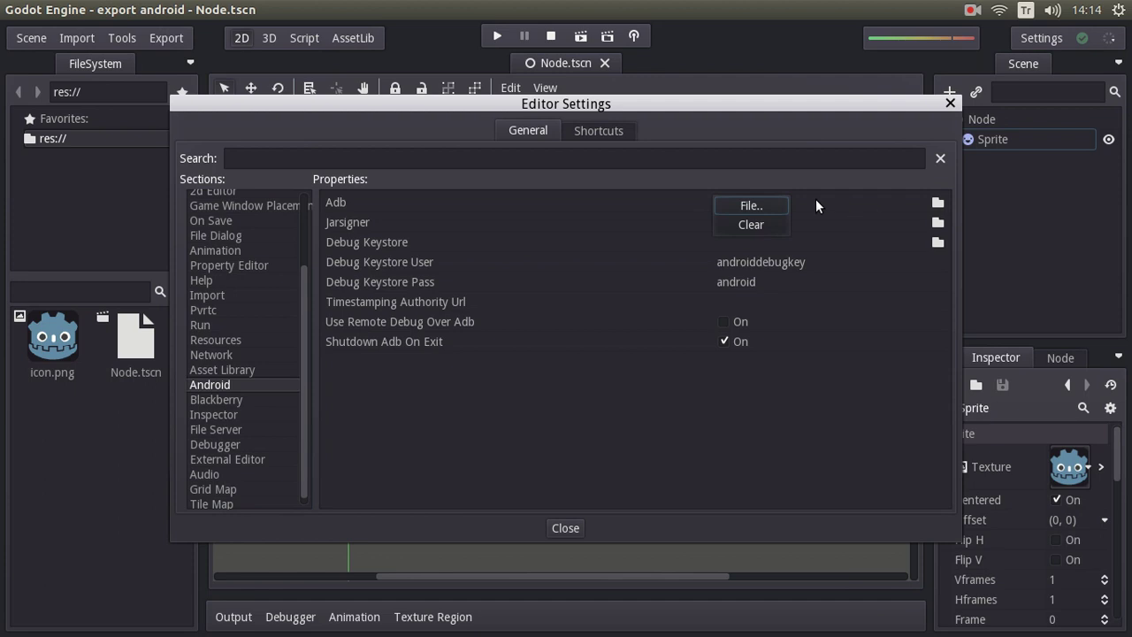
pyautogui.click(756, 210)
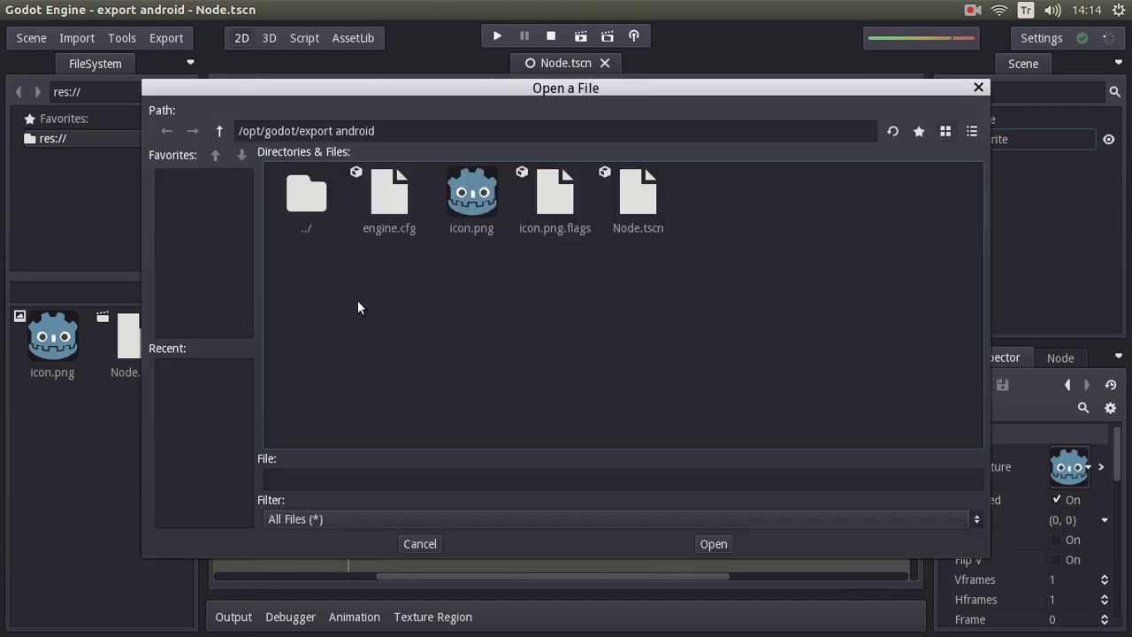
pyautogui.click(219, 130)
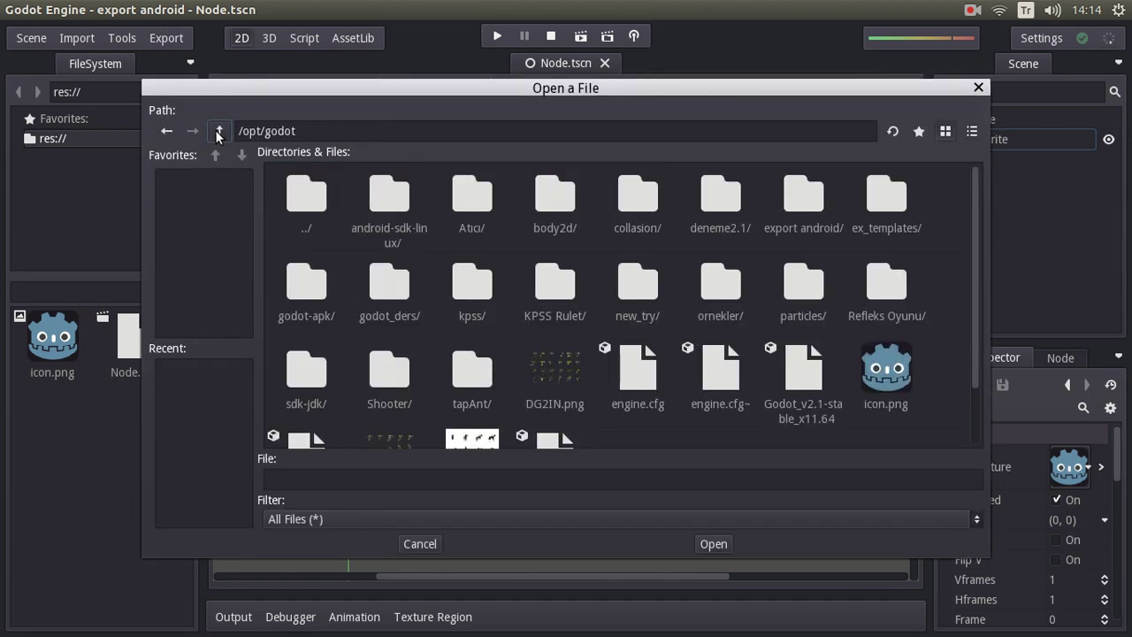
pyautogui.doubleClick(394, 203)
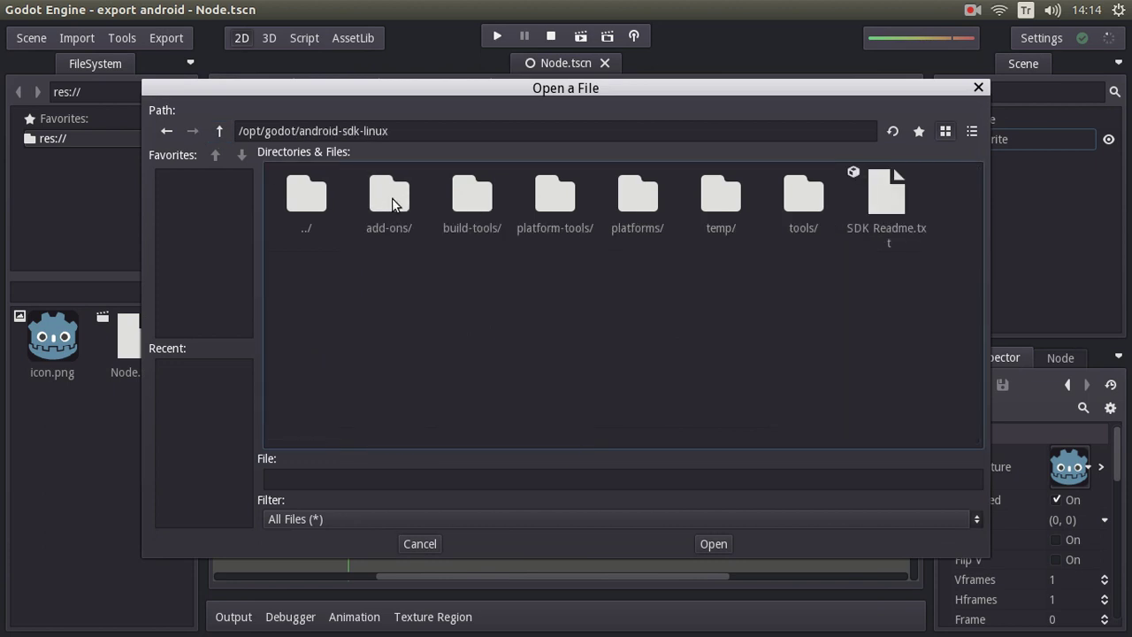
pyautogui.doubleClick(558, 202)
pyautogui.click(636, 202)
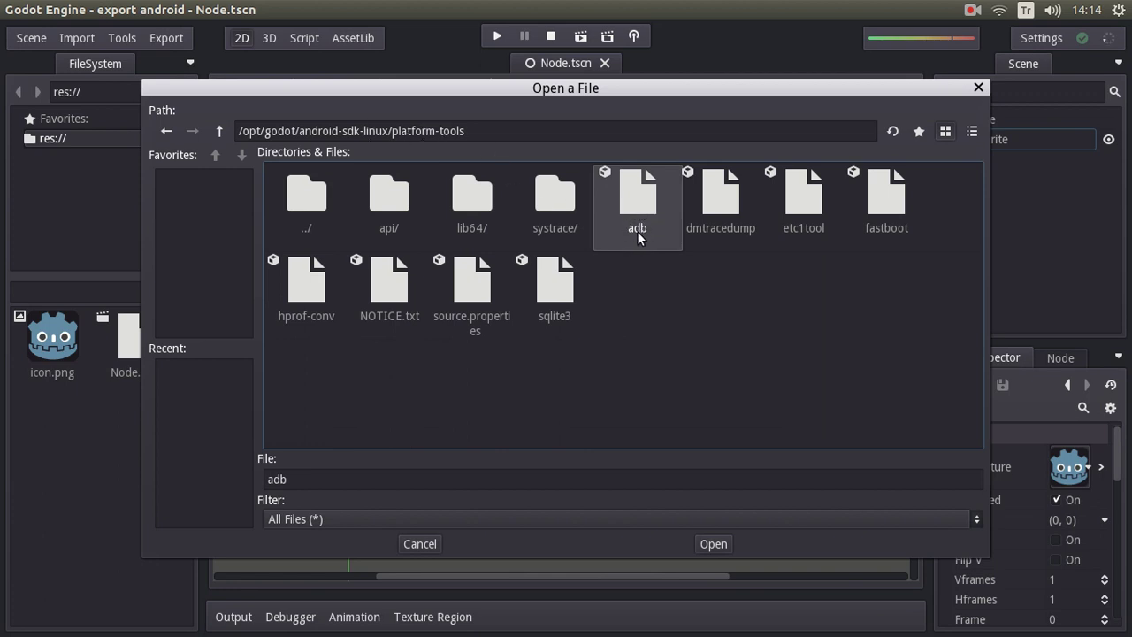
pyautogui.click(713, 541)
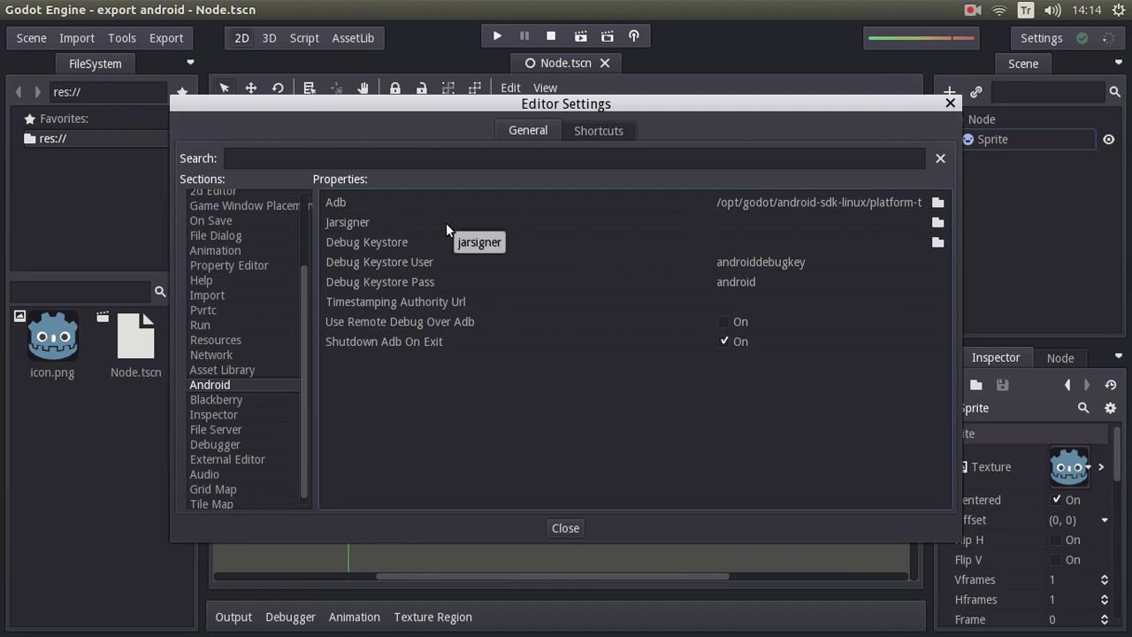
# Point the Jarsigner setting to /opt/godot/sdk-jdk/jdk1.8.0_101/bin/jarsigner
pyautogui.click(938, 223)
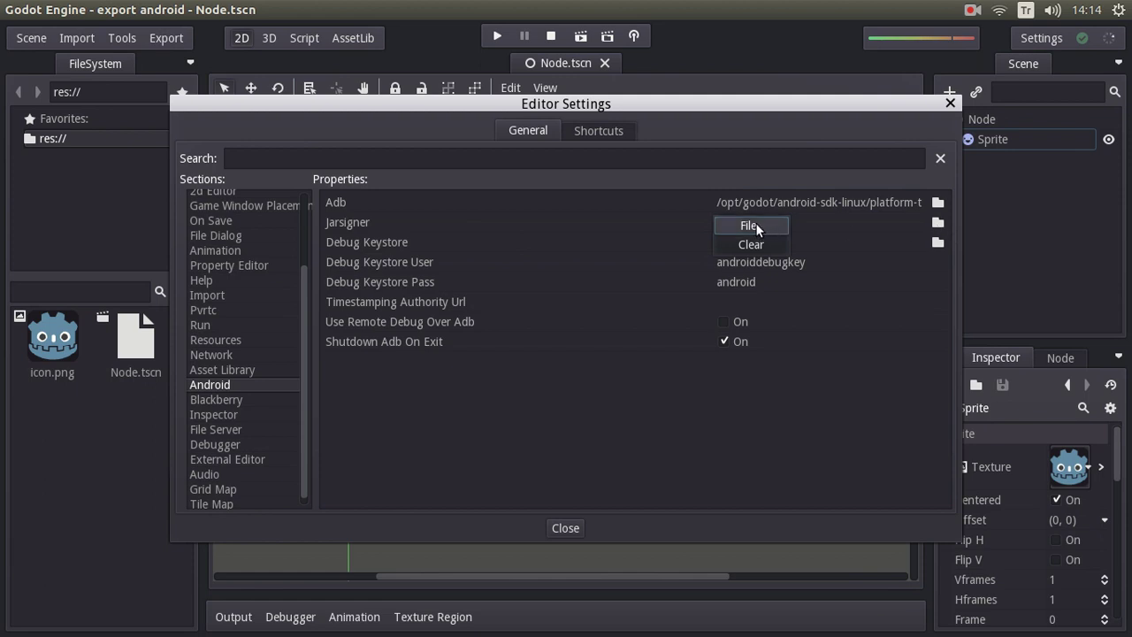
pyautogui.click(749, 226)
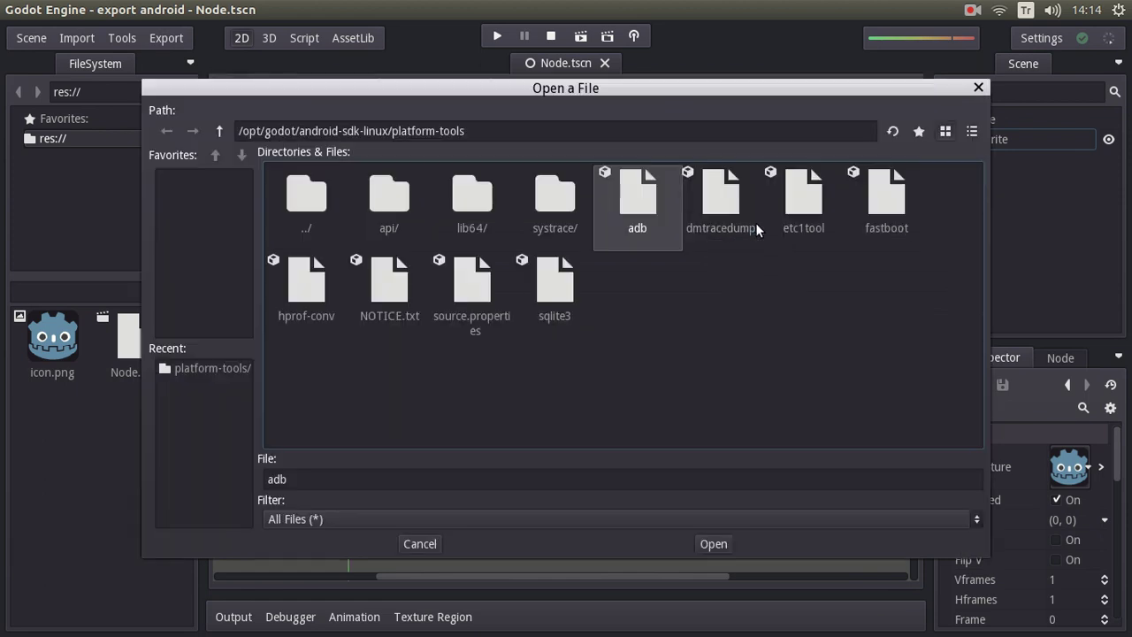
pyautogui.click(221, 133)
pyautogui.click(221, 133)
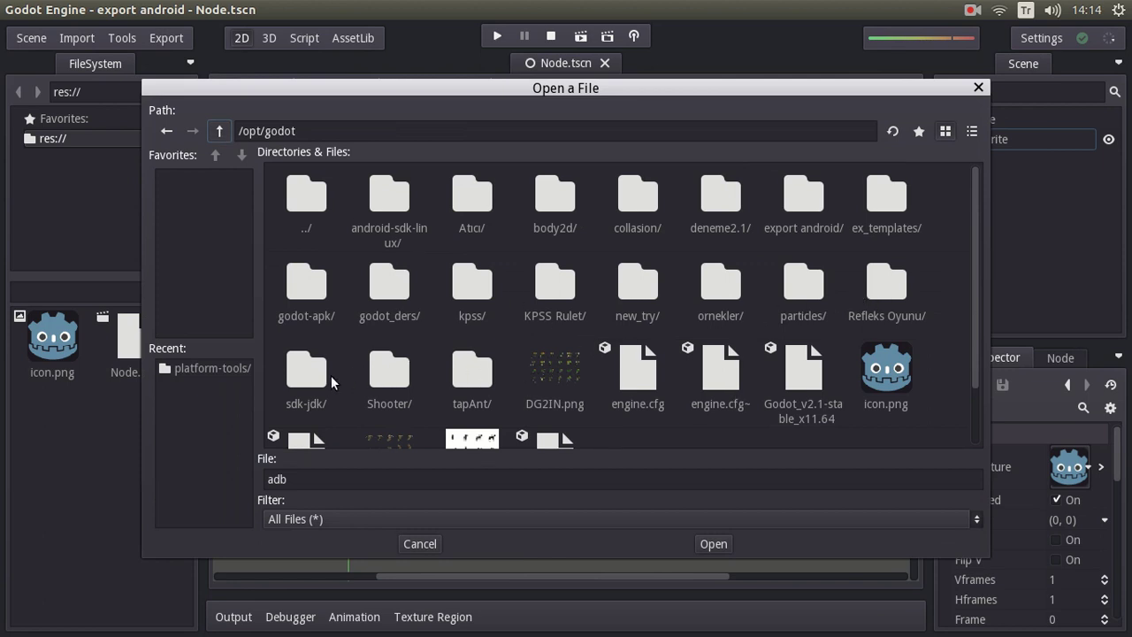
pyautogui.doubleClick(306, 376)
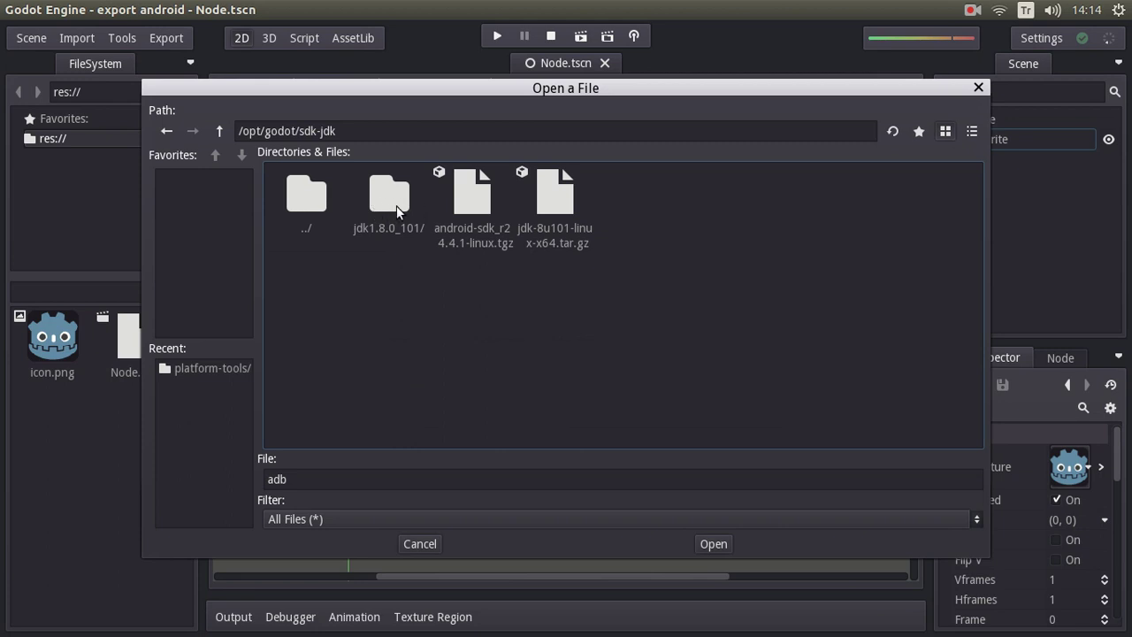
pyautogui.doubleClick(397, 211)
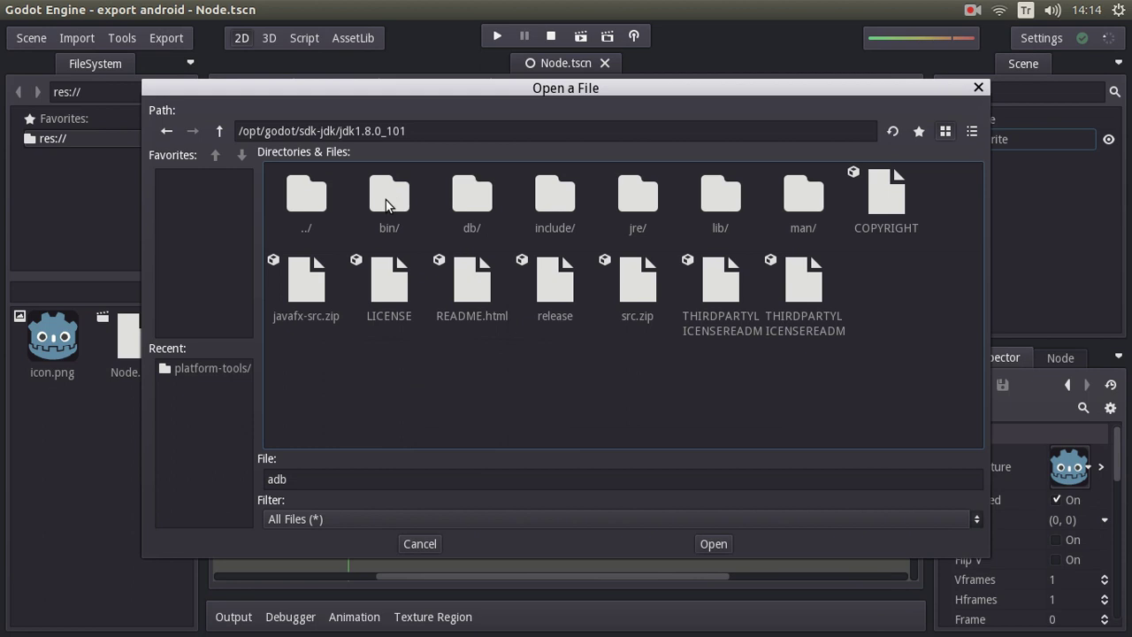
pyautogui.doubleClick(386, 204)
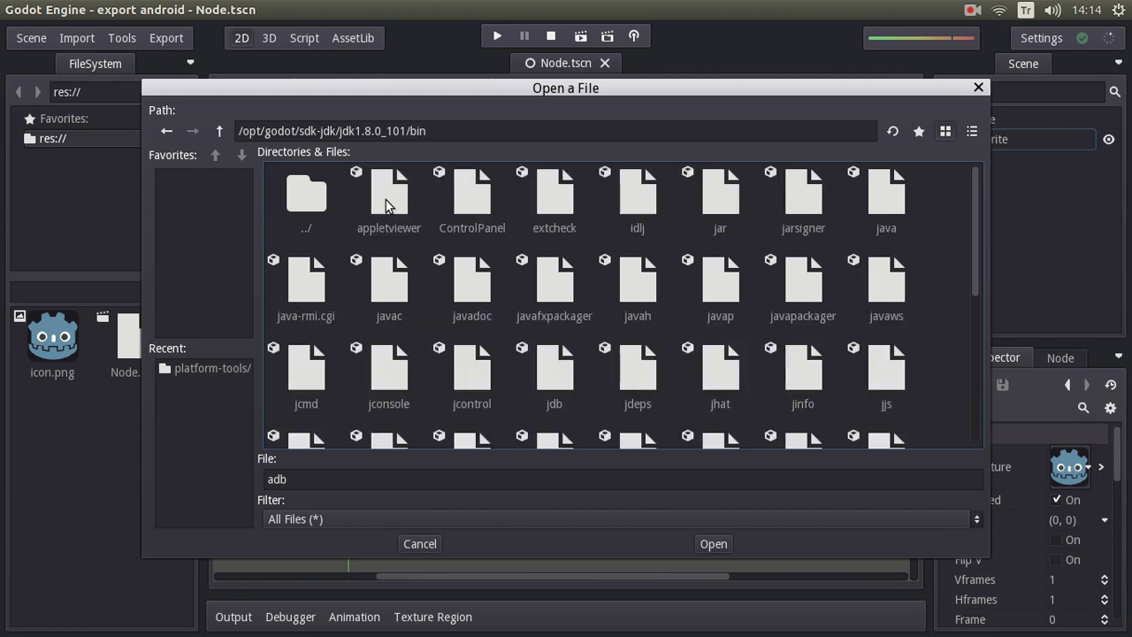
pyautogui.click(793, 203)
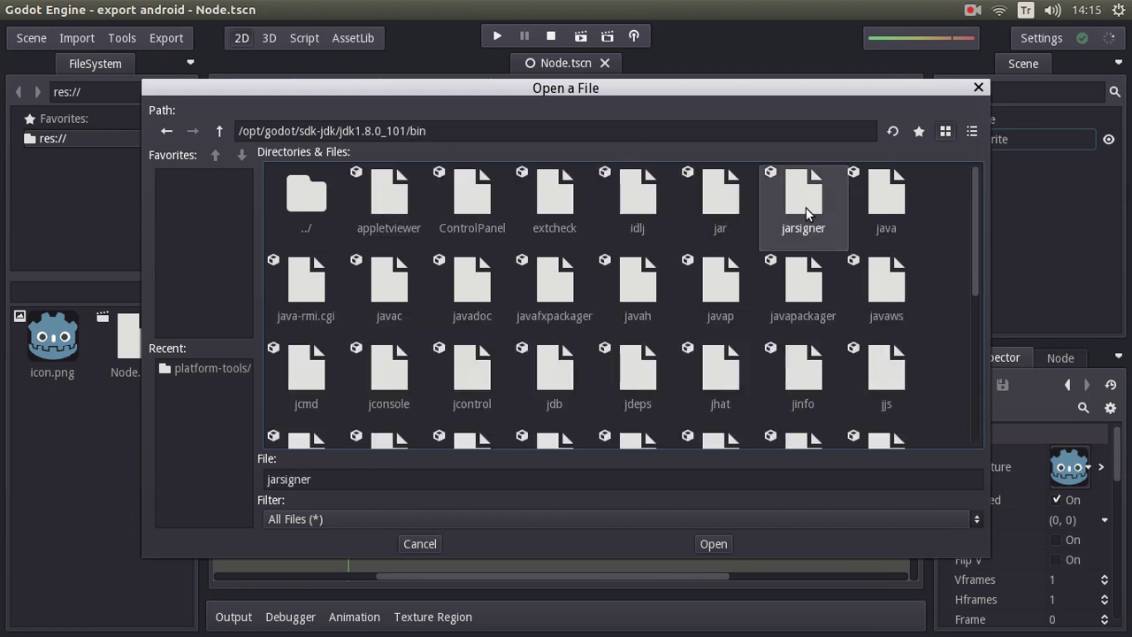
pyautogui.click(712, 544)
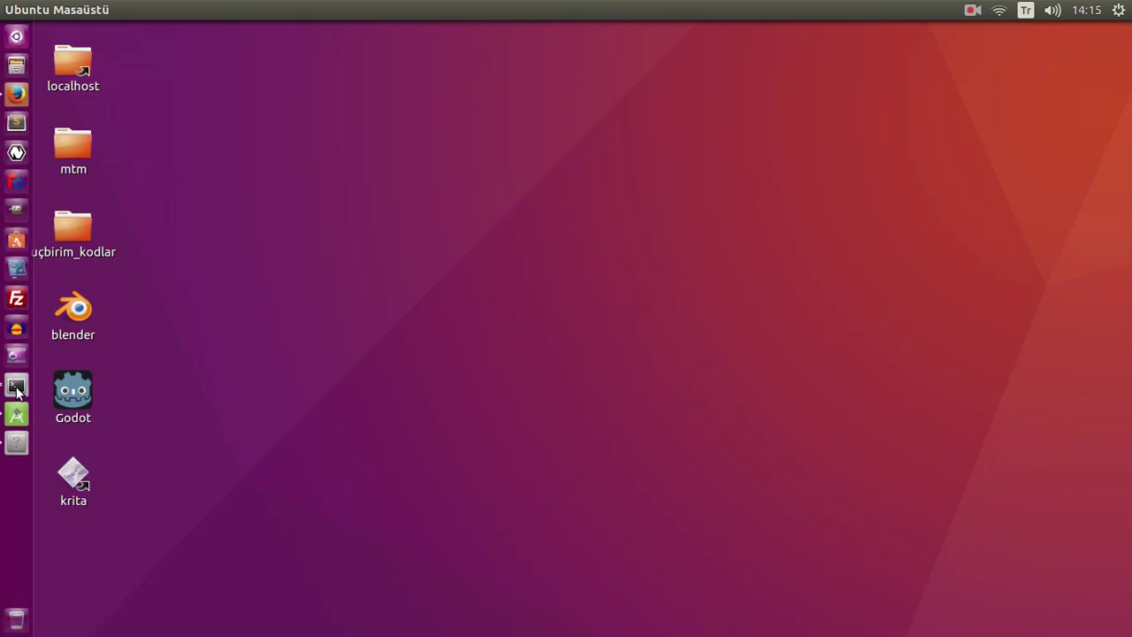
# In the terminal, confirm installing openjdk-8-jre-headless so keytool becomes available
pyautogui.click(12, 384)
pyautogui.moveTo(692, 179); pyautogui.dragTo(642, 159)
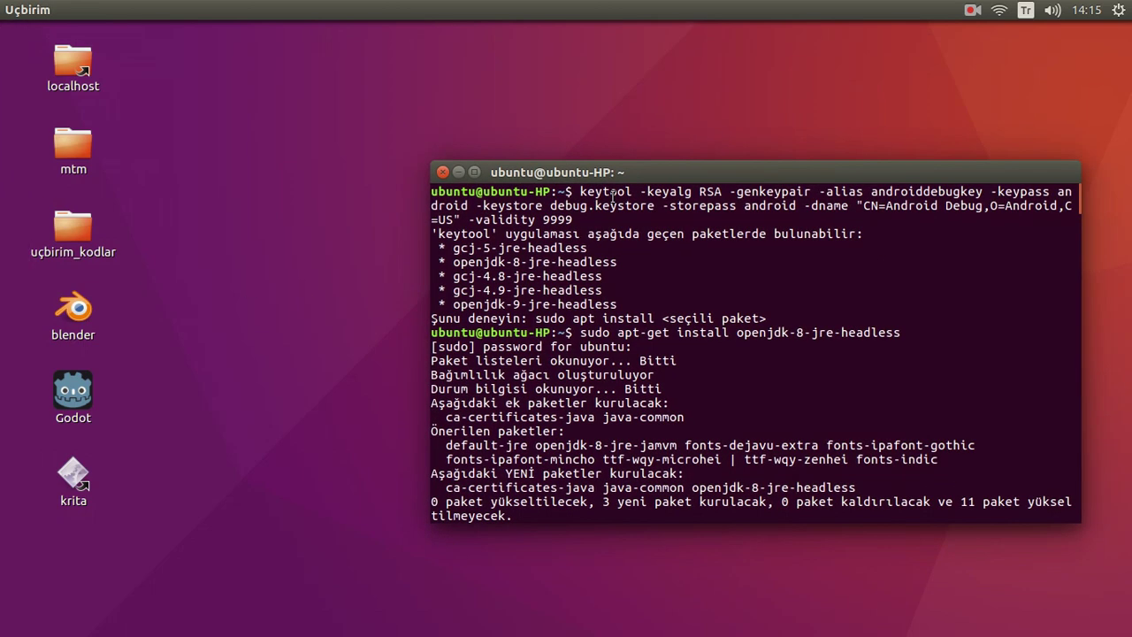
pyautogui.moveTo(582, 192); pyautogui.dragTo(573, 220)
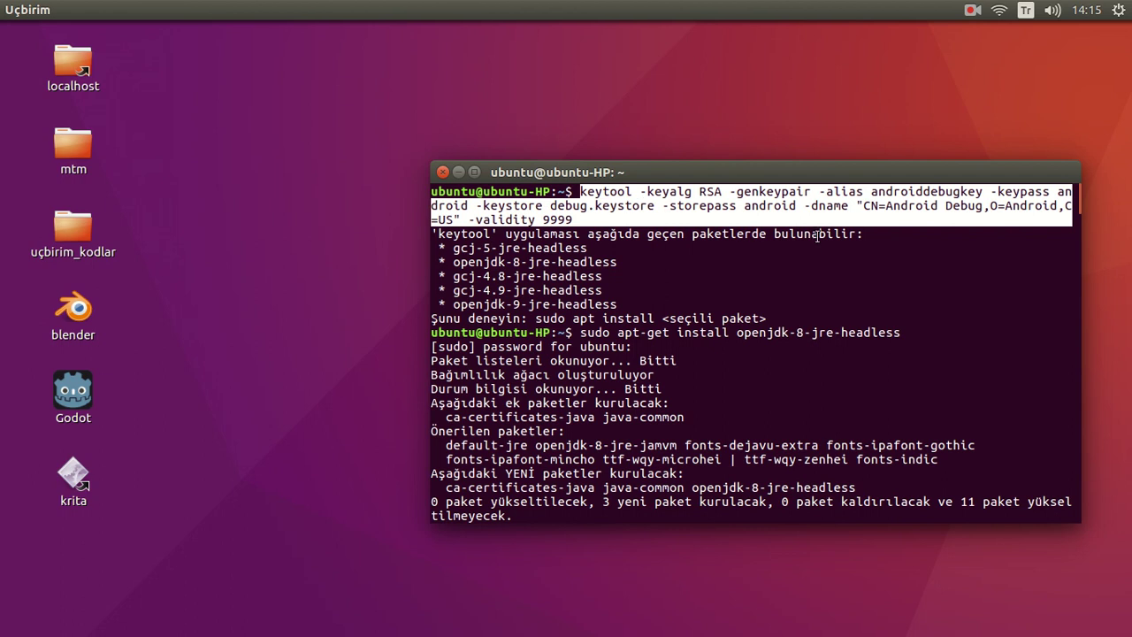
pyautogui.moveTo(818, 233); pyautogui.dragTo(433, 235)
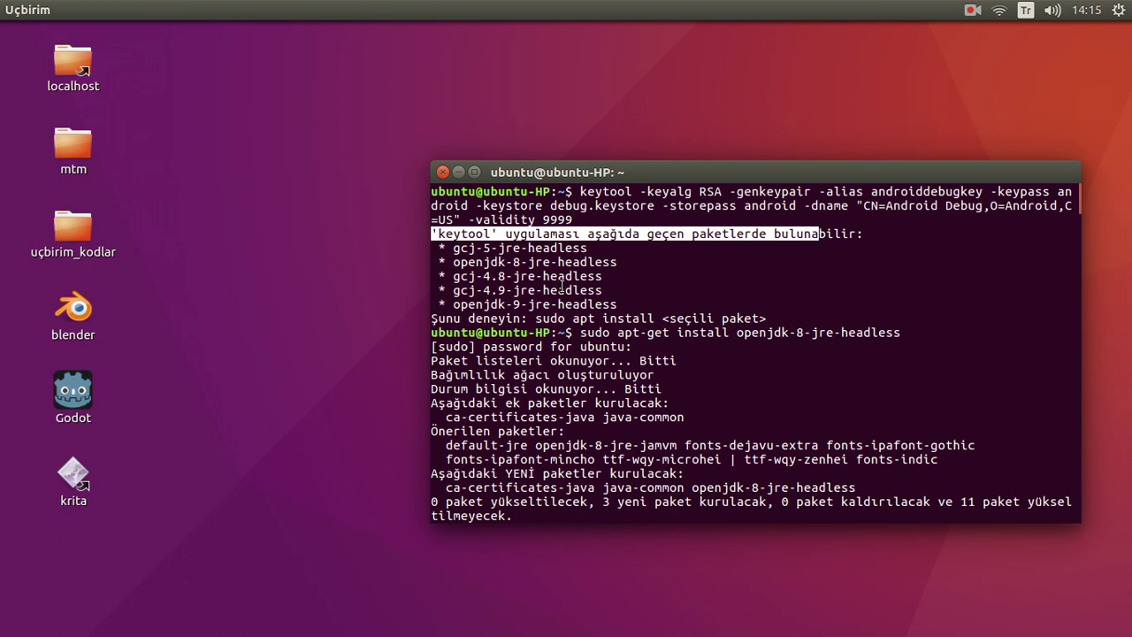
pyautogui.moveTo(582, 335); pyautogui.dragTo(903, 332)
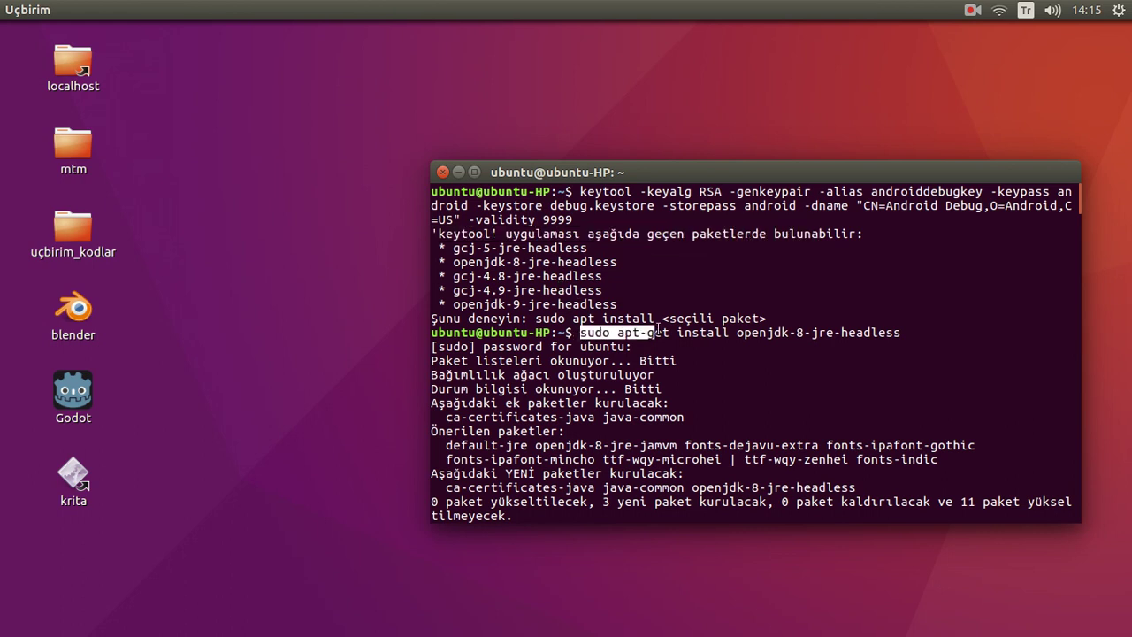
pyautogui.click(797, 332)
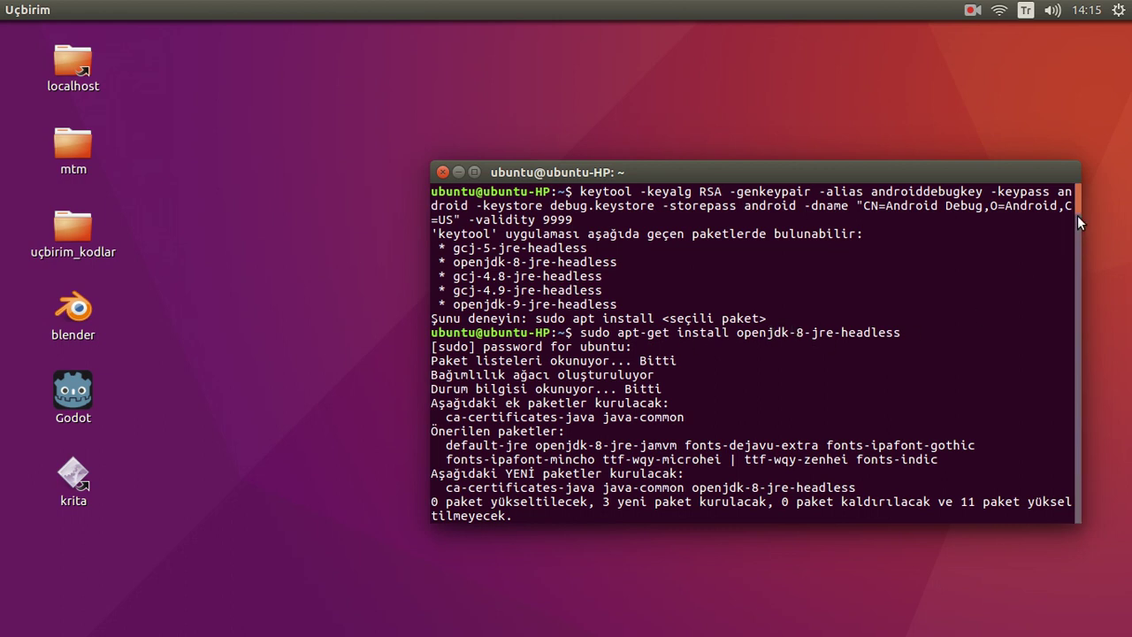
pyautogui.press('Return')
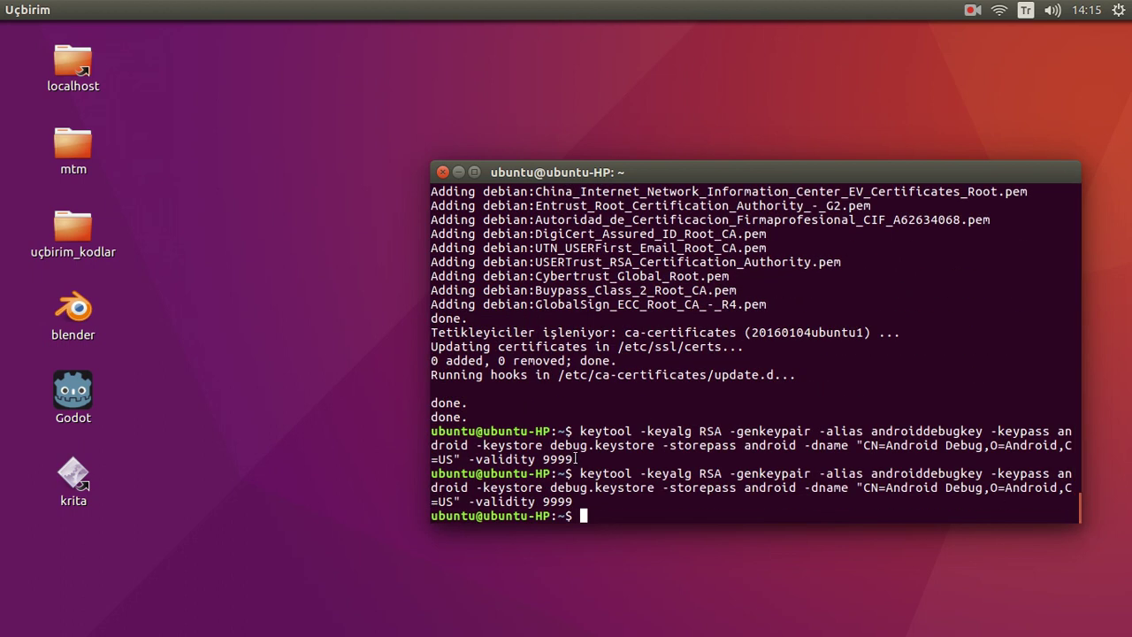
# Move the terminal aside and open the home folder in Files
pyautogui.moveTo(581, 473); pyautogui.dragTo(580, 513)
pyautogui.click(588, 489)
pyautogui.keyDown('alt'); pyautogui.moveTo(640, 212); pyautogui.dragTo(683, 103); pyautogui.keyUp('alt')
pyautogui.moveTo(12, 99)
pyautogui.click(15, 65)
pyautogui.moveTo(484, 97)
pyautogui.mouseDown()
pyautogui.moveTo(261, 81)
pyautogui.moveTo(106, 32)
pyautogui.mouseUp()
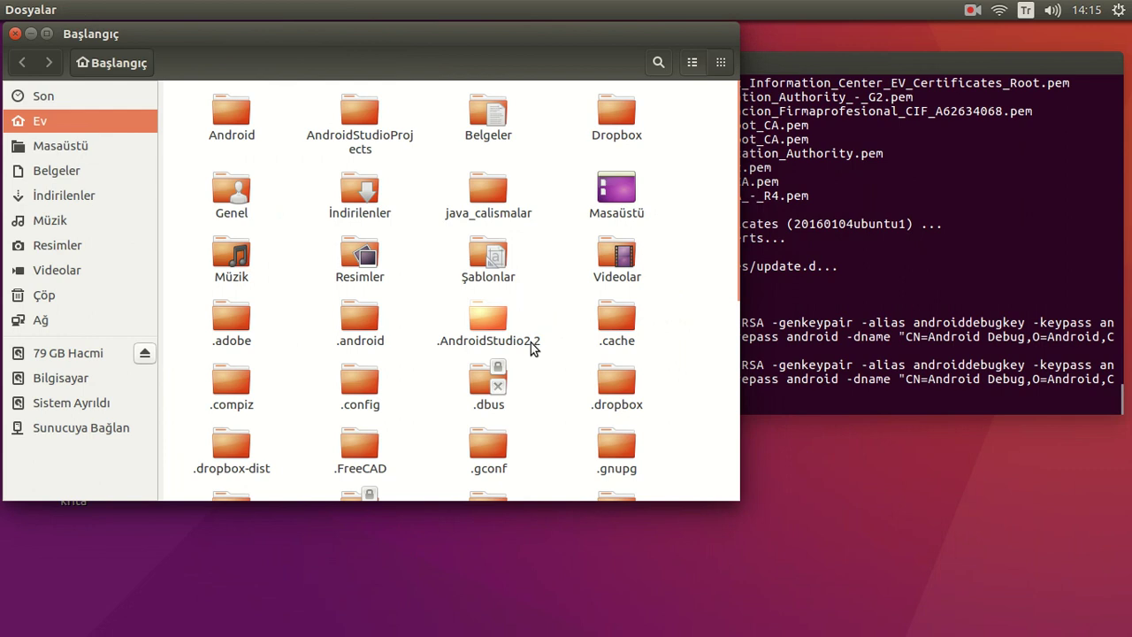
# Hide dot-folders, rerun the keytool command, and check the new 2.1 kB debug.keystore in home
pyautogui.hotkey('ctrl', 'h')
pyautogui.click(1021, 299)
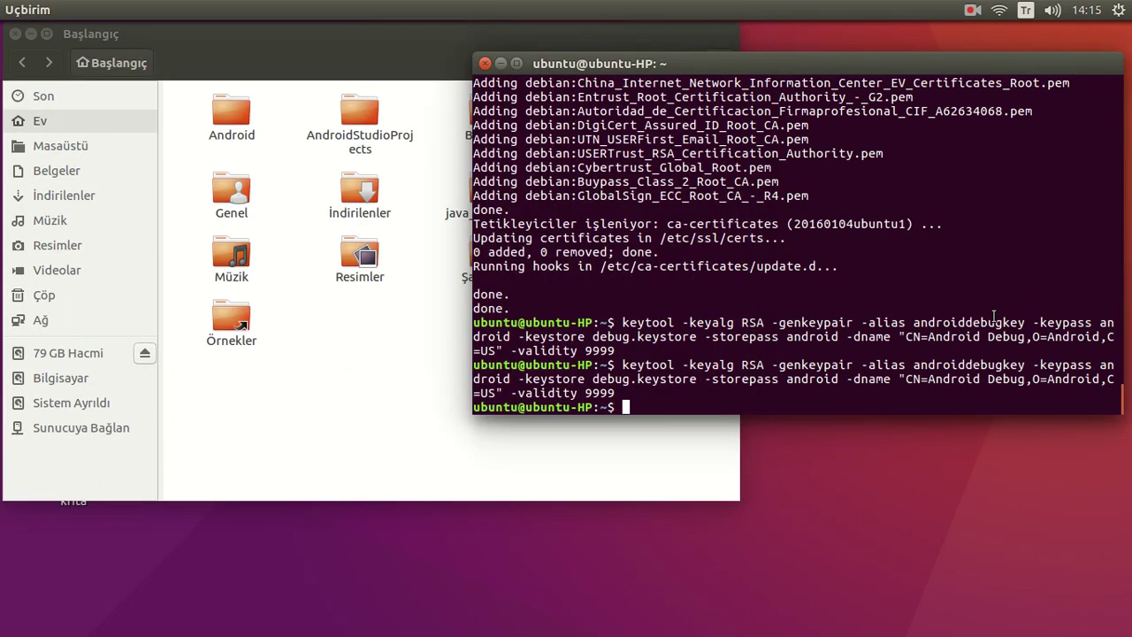
pyautogui.press('Up')
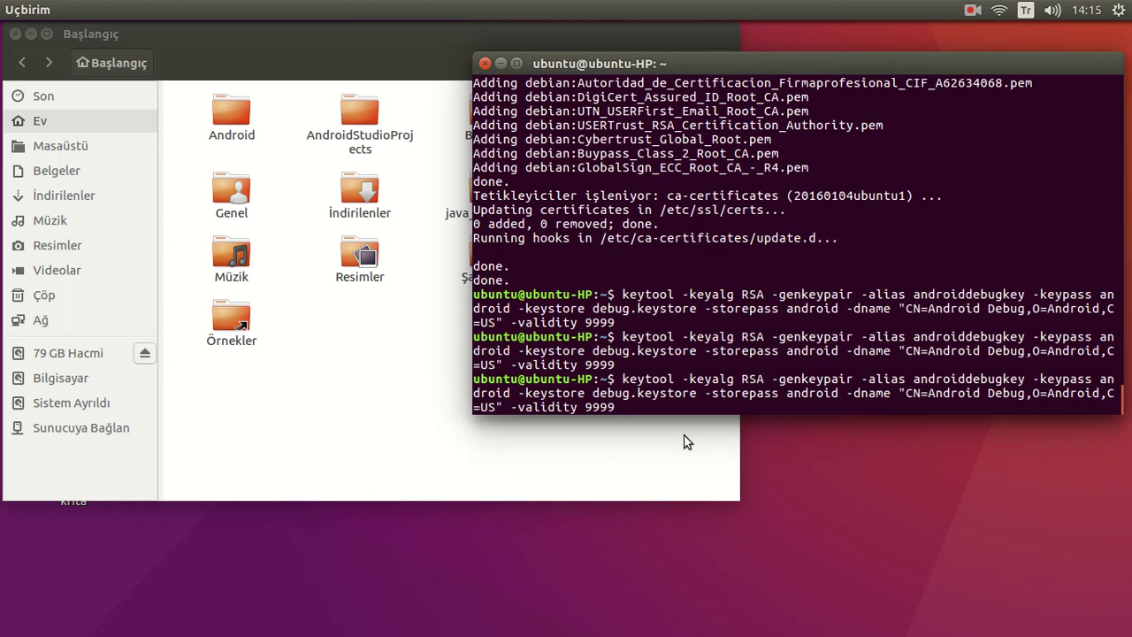
pyautogui.press('Return')
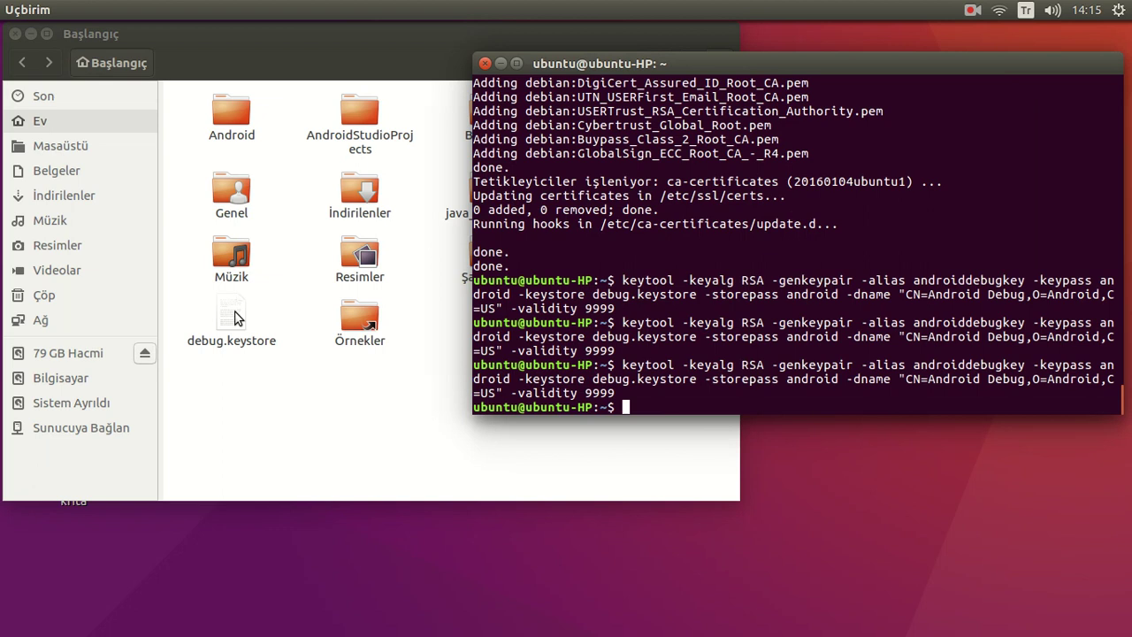
pyautogui.click(230, 324)
pyautogui.click(256, 361)
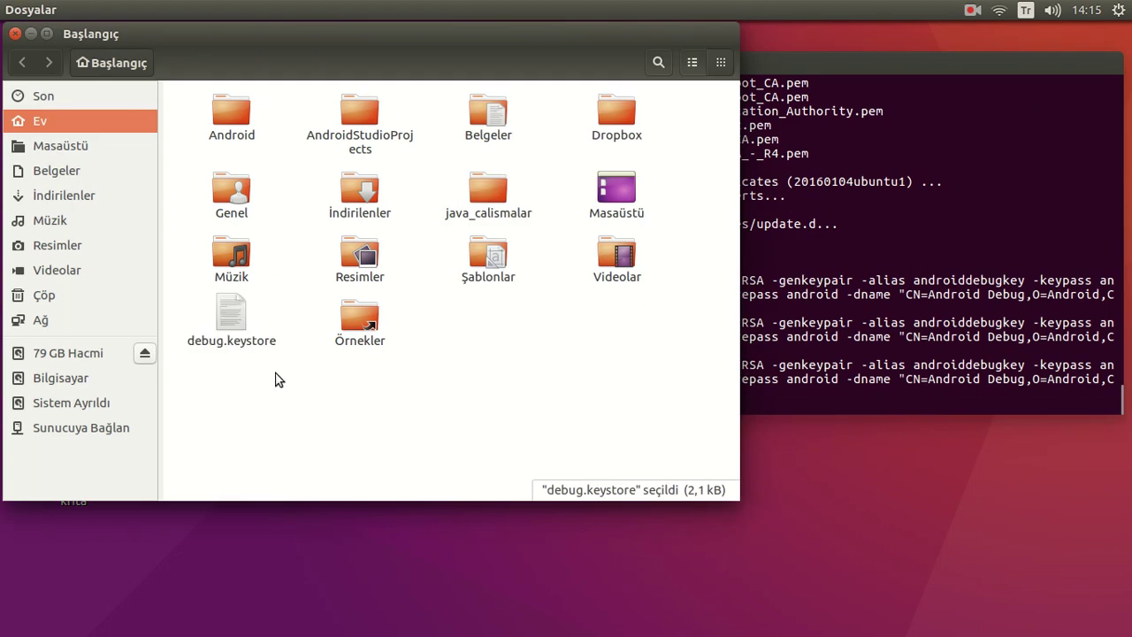
# In Editor Settings, browse for the Android Debug Keystore file, going up to the root folder
pyautogui.moveTo(2, 405)
pyautogui.click(19, 442)
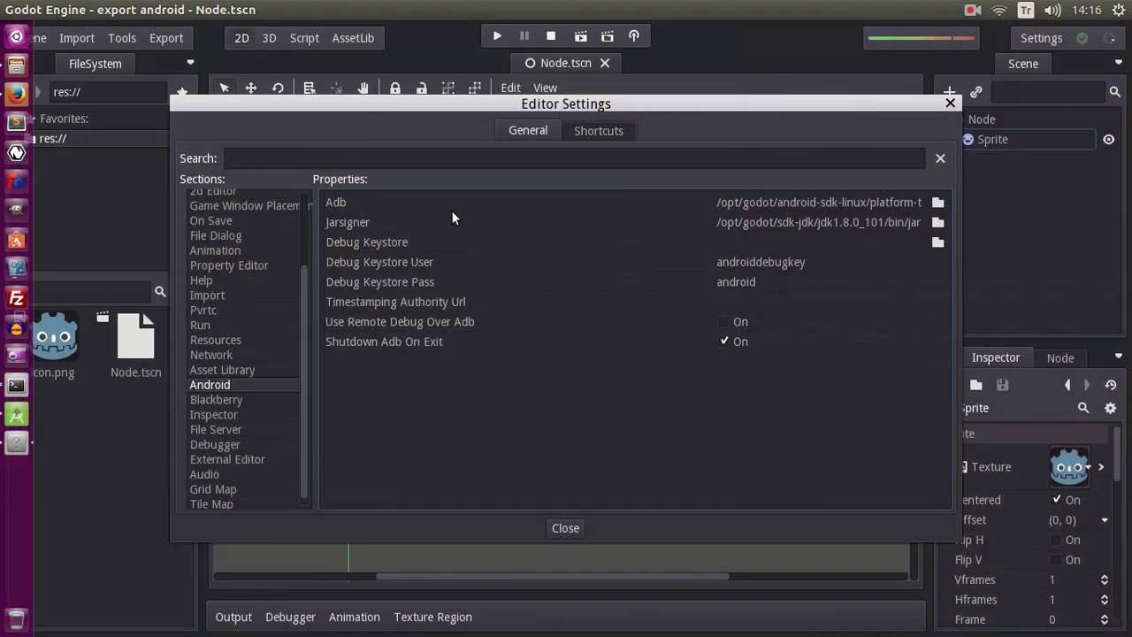
pyautogui.click(937, 244)
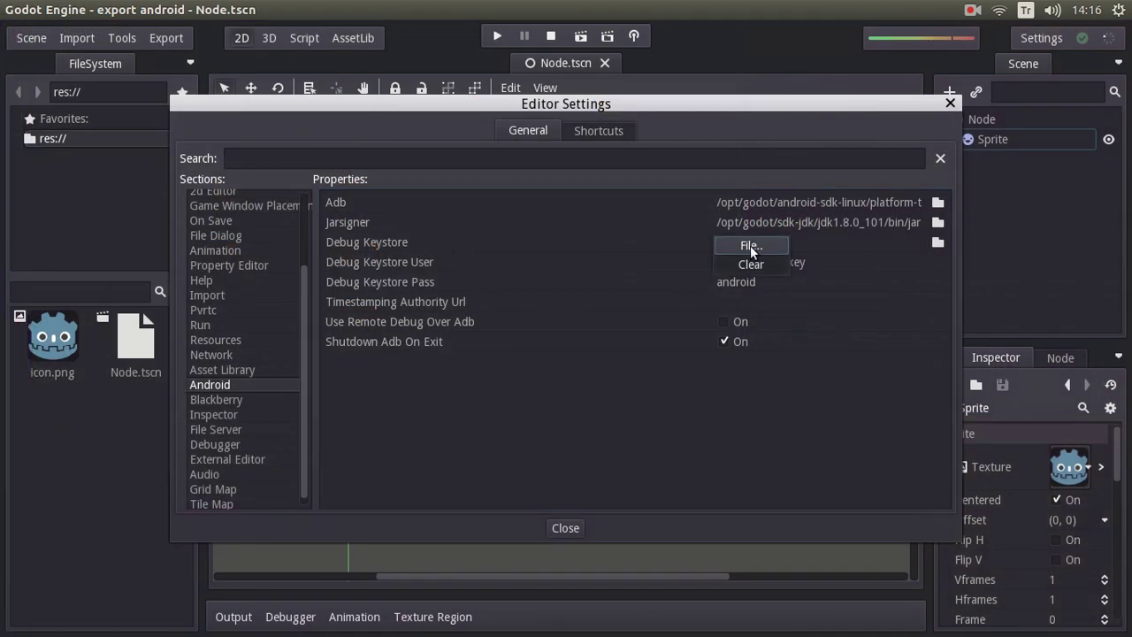
pyautogui.click(750, 245)
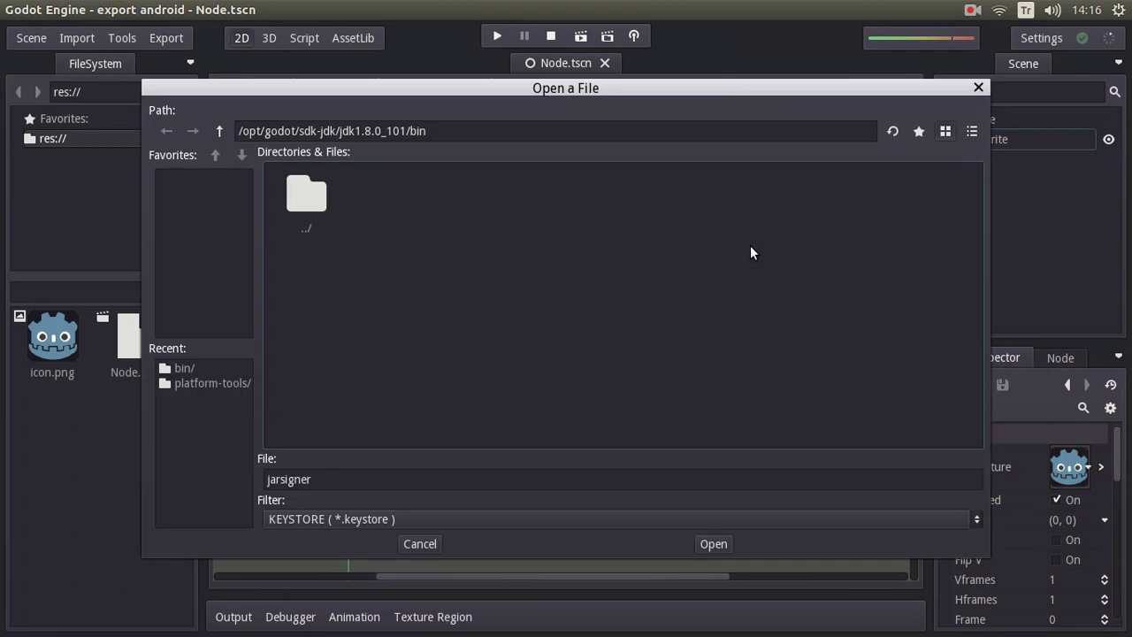
pyautogui.click(220, 132)
pyautogui.click(219, 132)
pyautogui.click(219, 132)
pyautogui.click(219, 133)
pyautogui.click(219, 132)
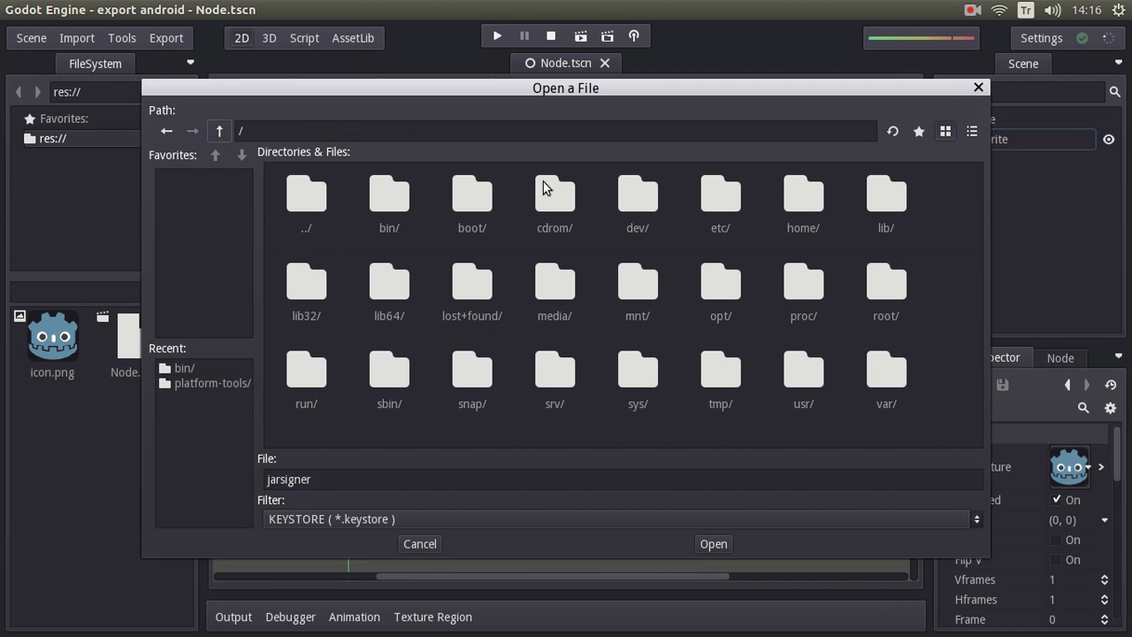
# Choose /home/ubuntu/debug.keystore as the Debug Keystore, then move the terminal to the top-left
pyautogui.doubleClick(801, 194)
pyautogui.doubleClick(367, 199)
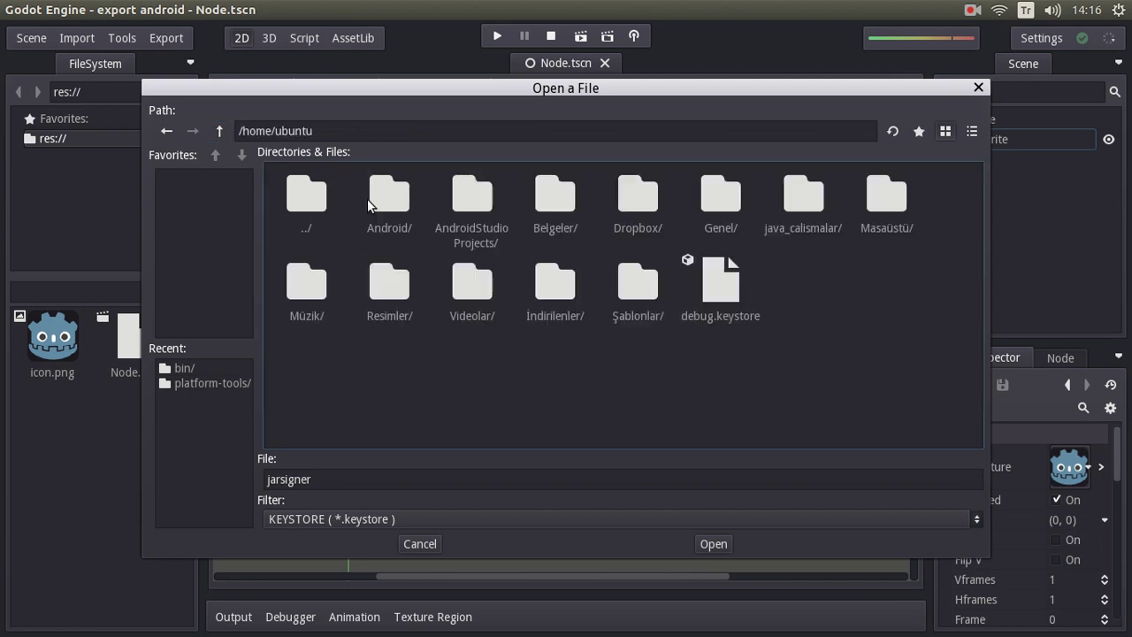
pyautogui.click(727, 283)
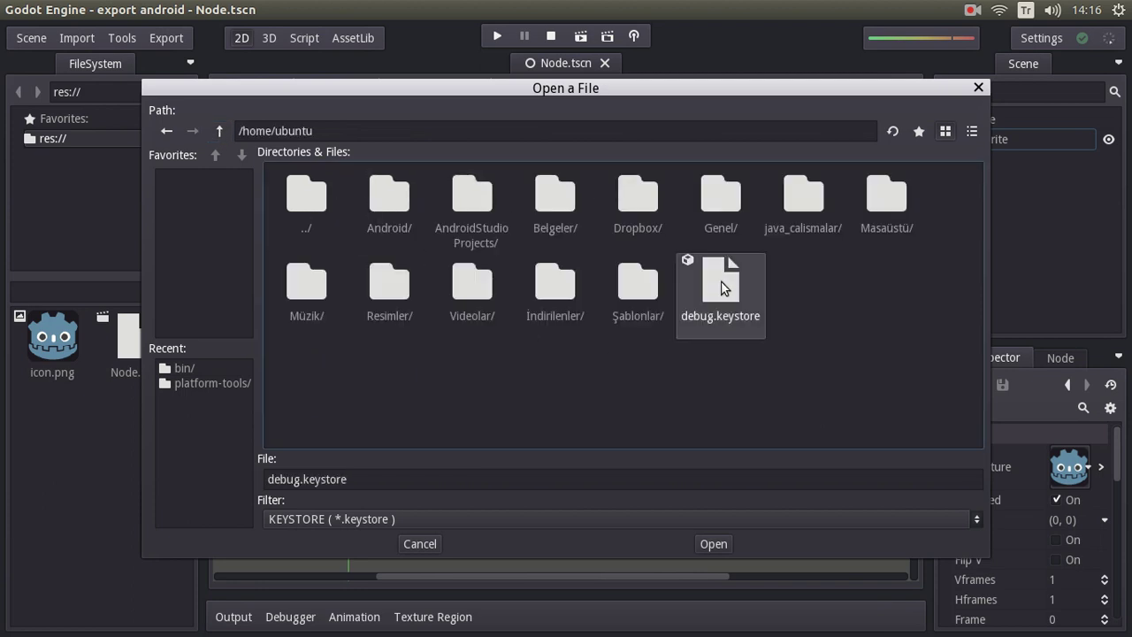
pyautogui.click(712, 542)
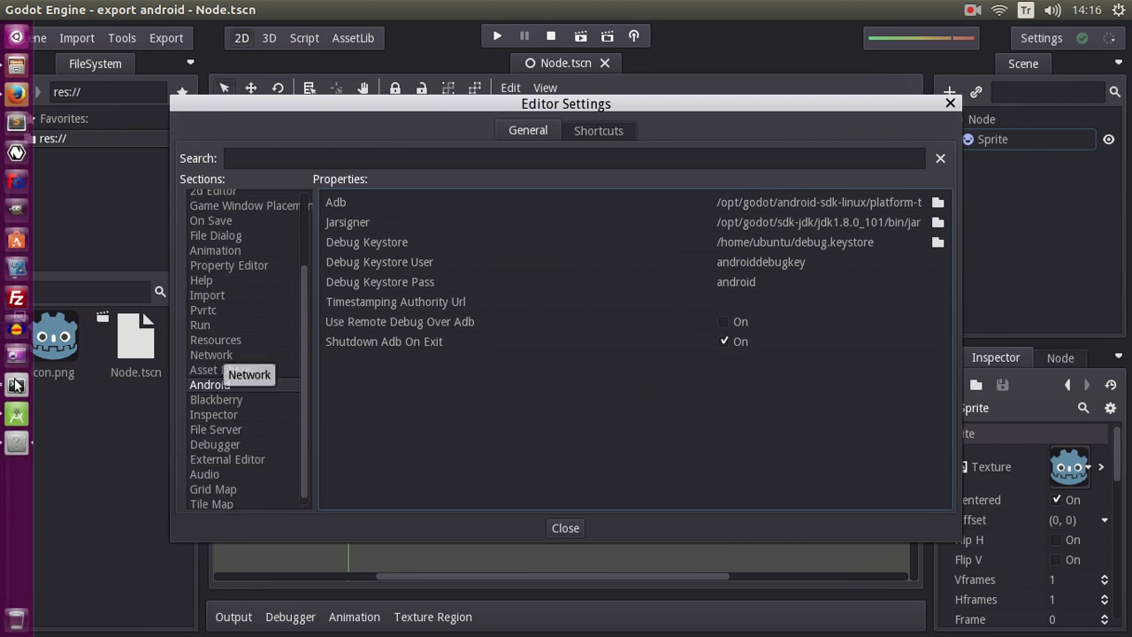
pyautogui.click(18, 375)
pyautogui.moveTo(722, 63); pyautogui.dragTo(248, 33)
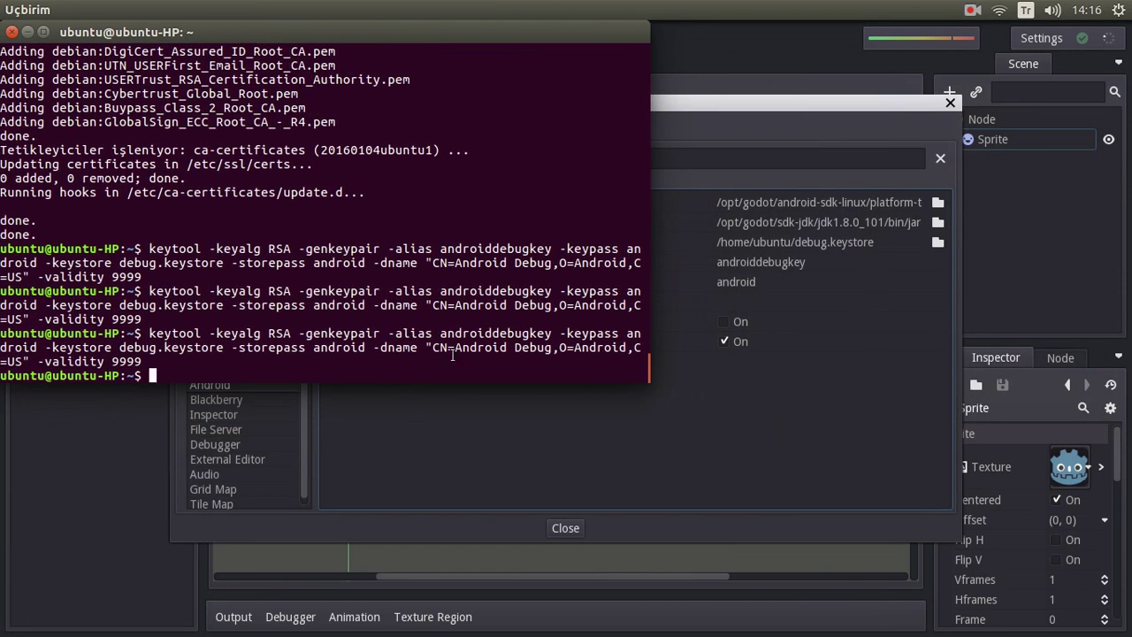
# Highlight the androiddebugkey alias in the terminal, widen it and move it over Editor Settings
pyautogui.moveTo(440, 336); pyautogui.dragTo(555, 334)
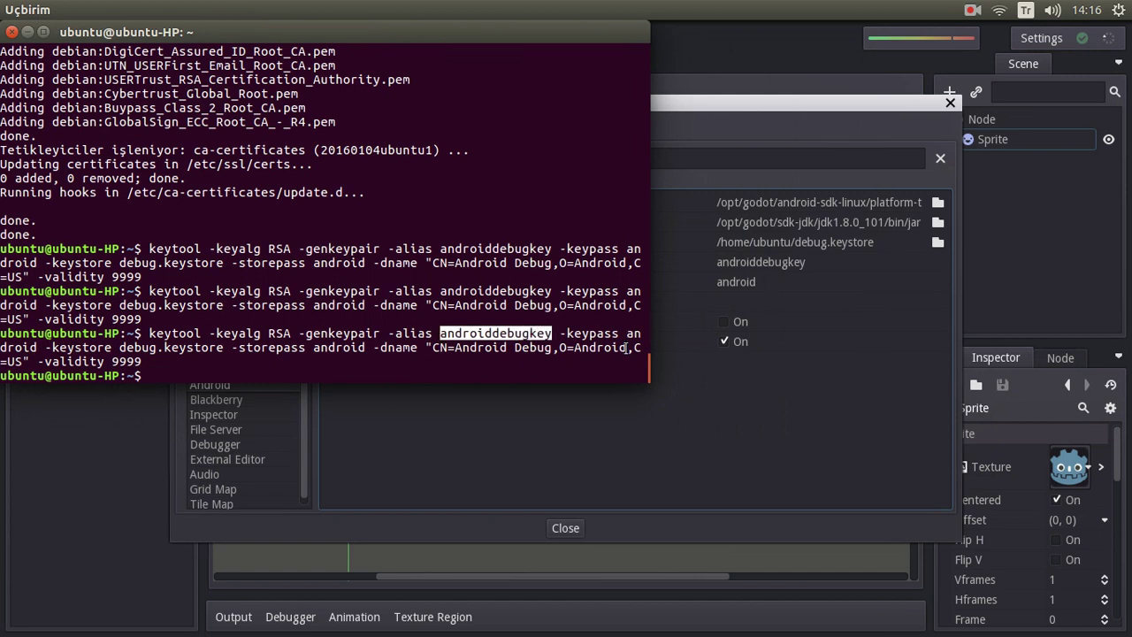
pyautogui.moveTo(650, 320); pyautogui.dragTo(758, 318)
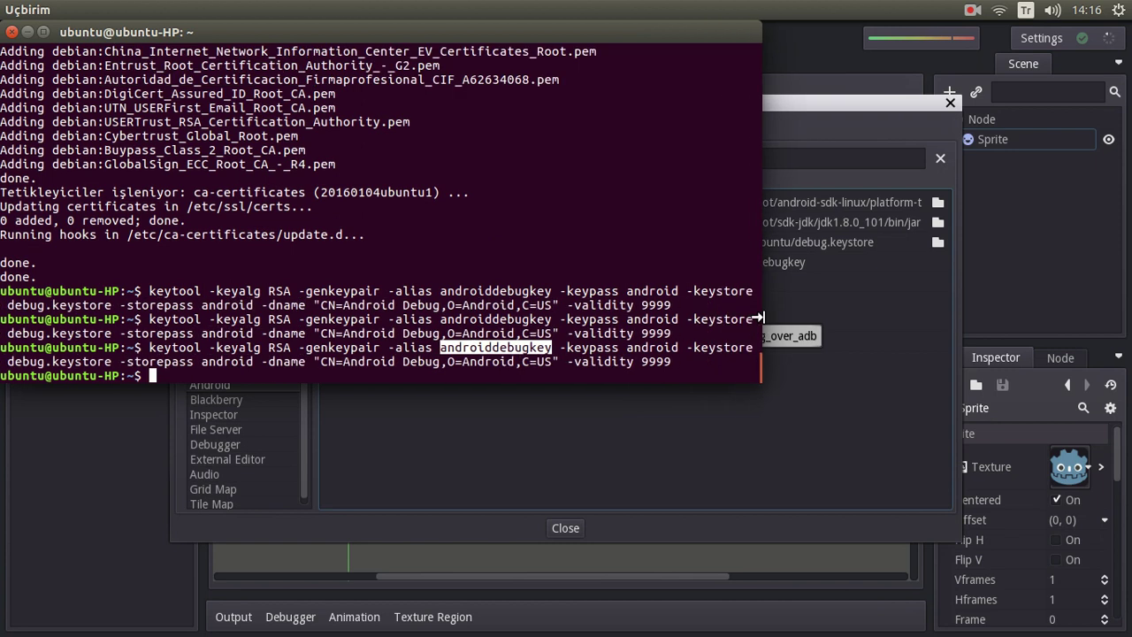
pyautogui.moveTo(612, 36)
pyautogui.mouseDown()
pyautogui.moveTo(655, 51)
pyautogui.moveTo(656, 165)
pyautogui.moveTo(798, 325)
pyautogui.mouseUp()
pyautogui.doubleClick(653, 47)
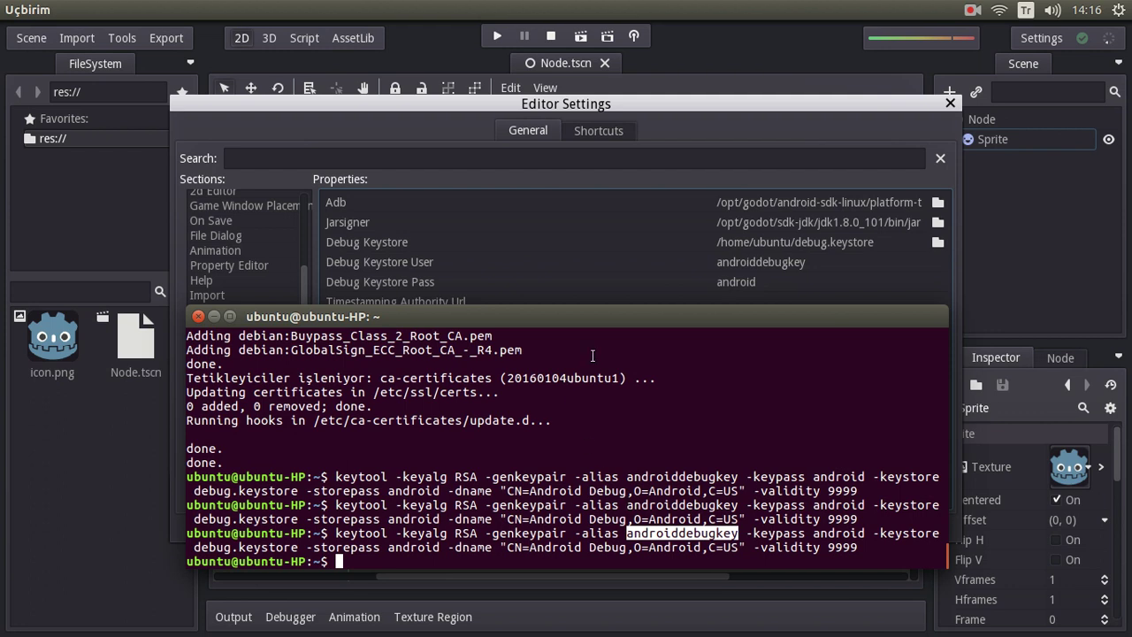
# Minimize the terminal, close Editor Settings, and open the project export settings
pyautogui.click(214, 316)
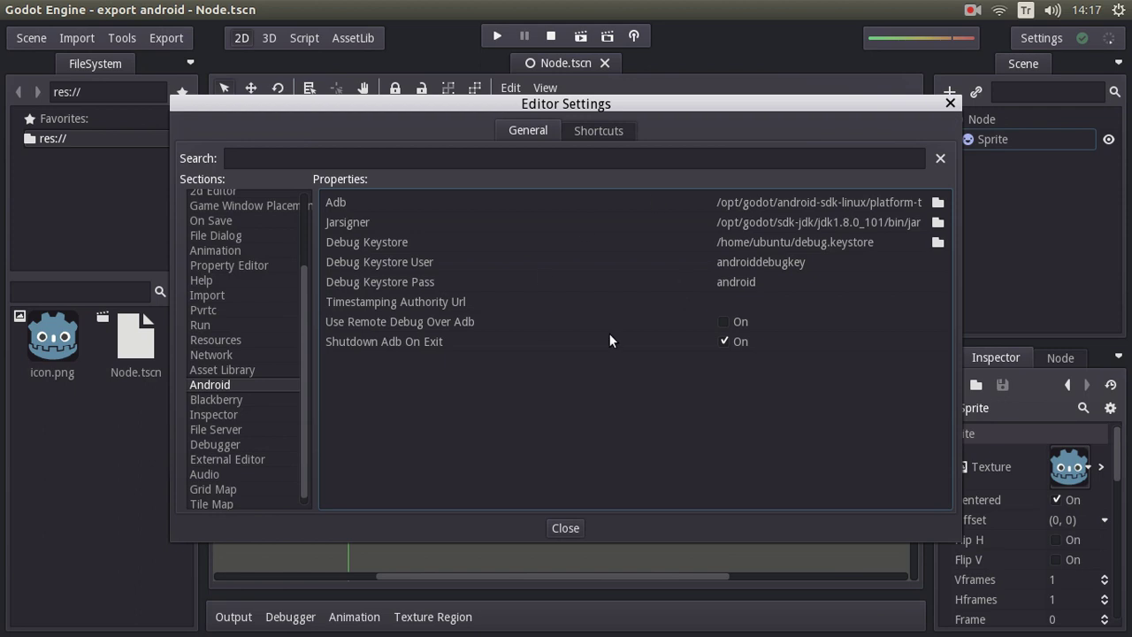
pyautogui.click(568, 528)
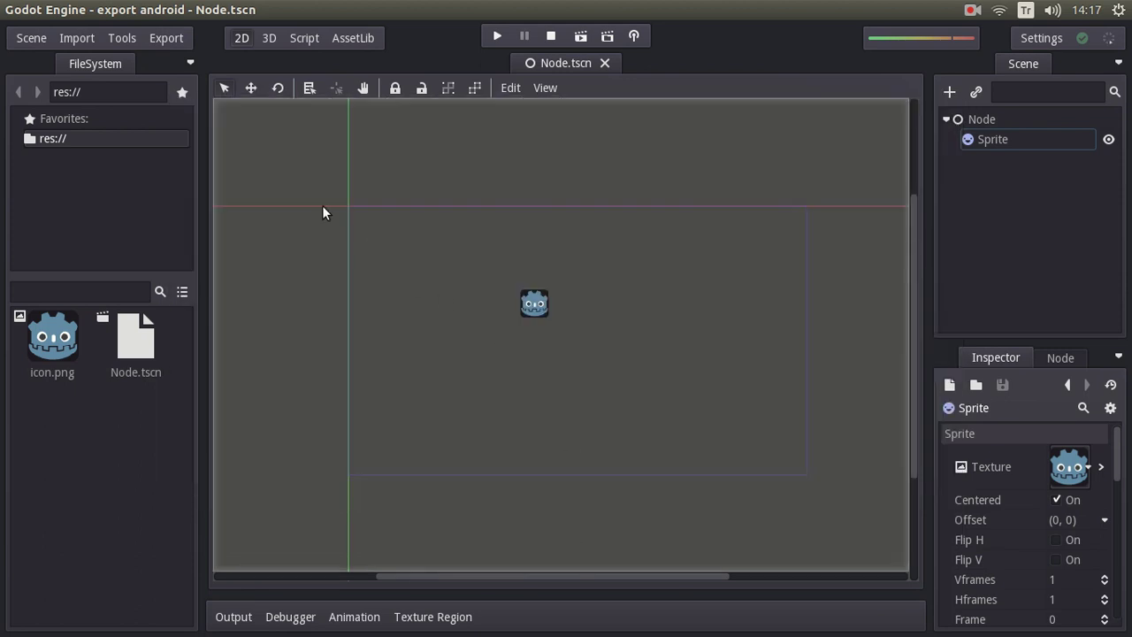
pyautogui.click(168, 38)
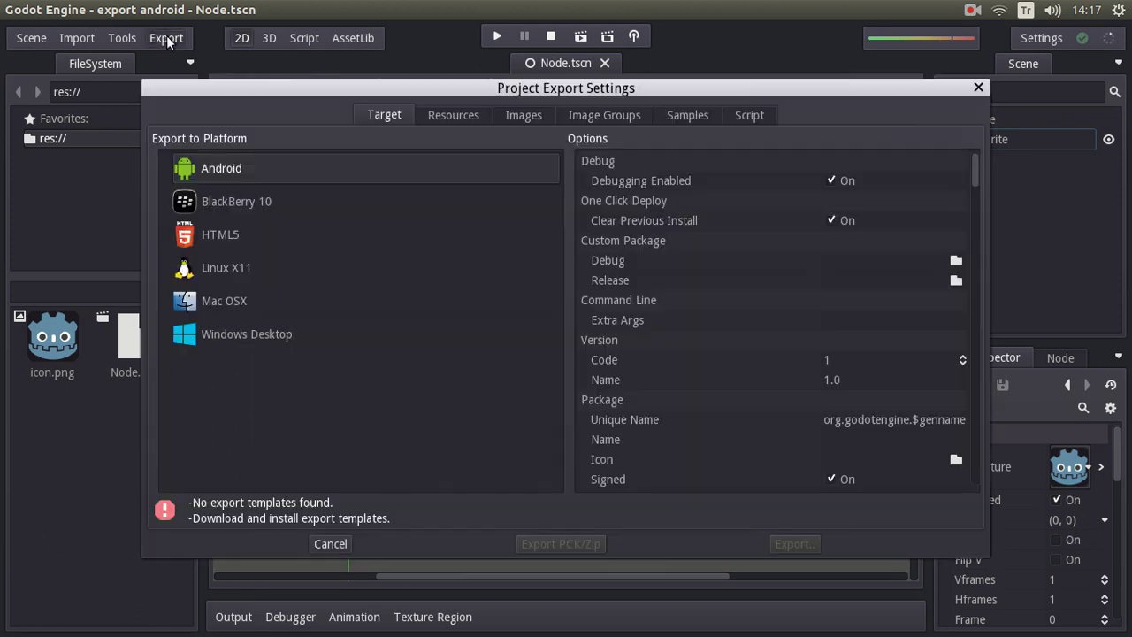
# Select Android in the Export to Platform list to see its missing-templates warning
pyautogui.click(232, 177)
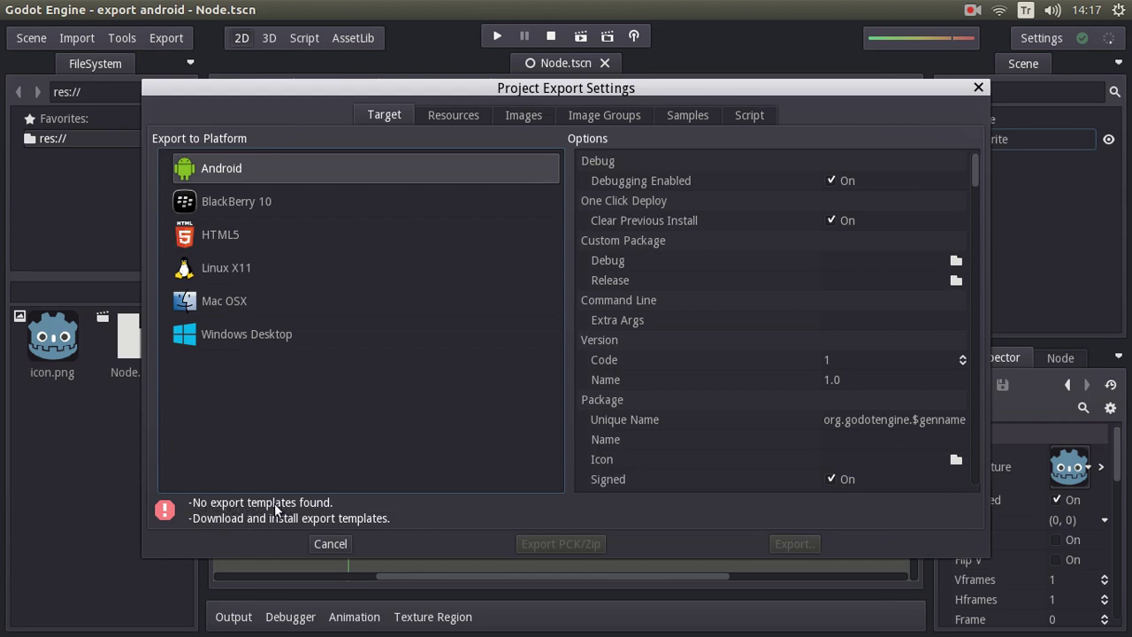
# Close the export settings and start Install Export Templates, going up to the root folder
pyautogui.click(329, 542)
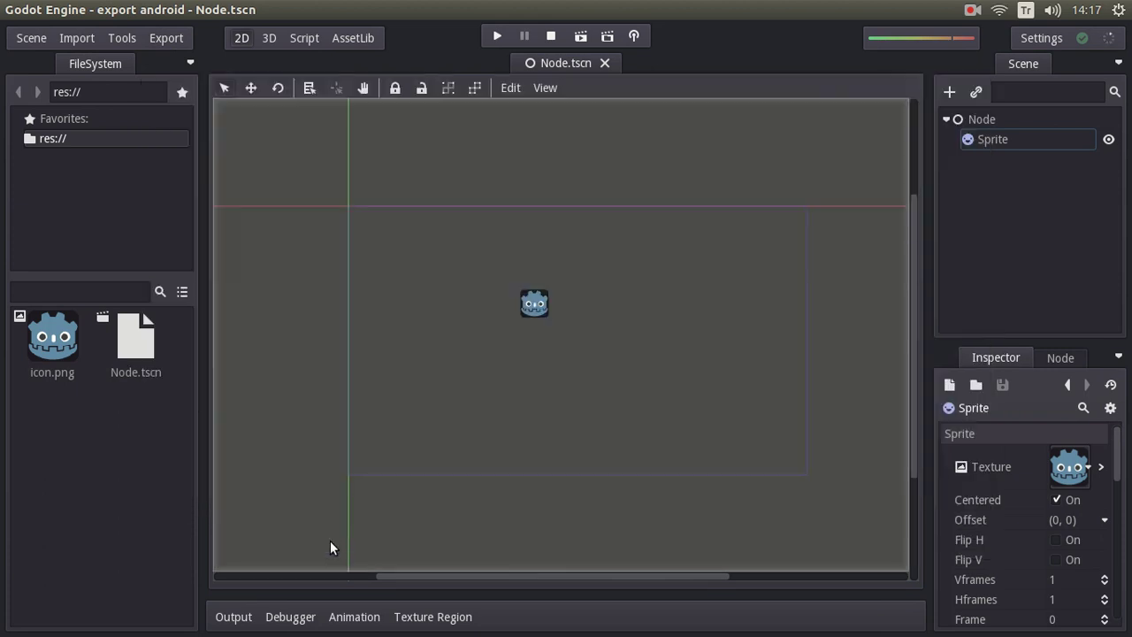
pyautogui.click(1040, 38)
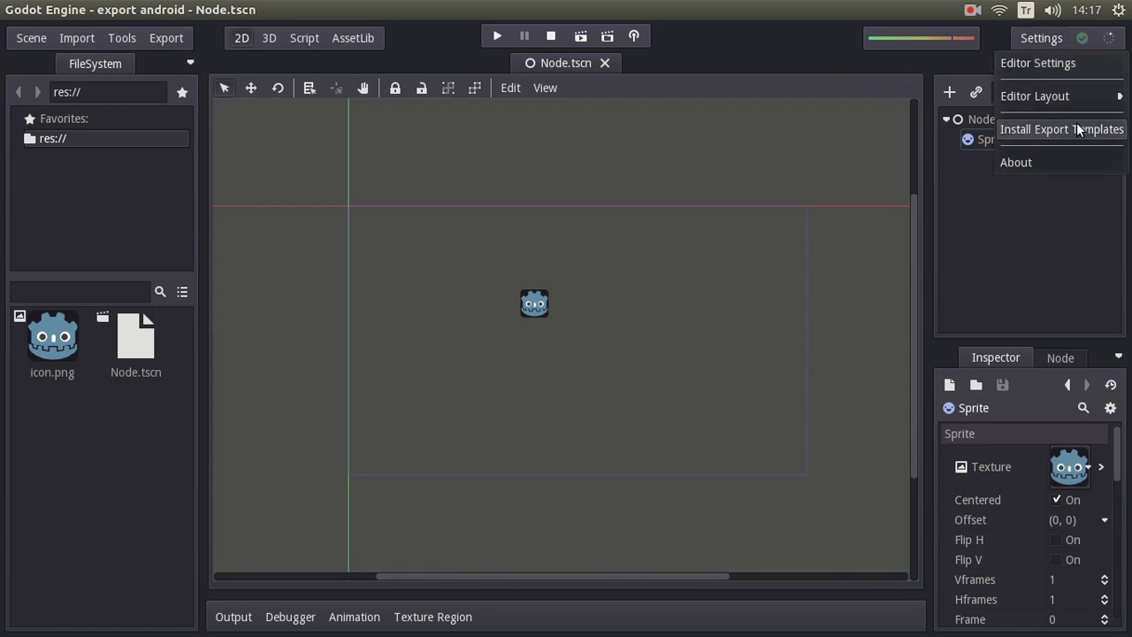
pyautogui.click(1047, 129)
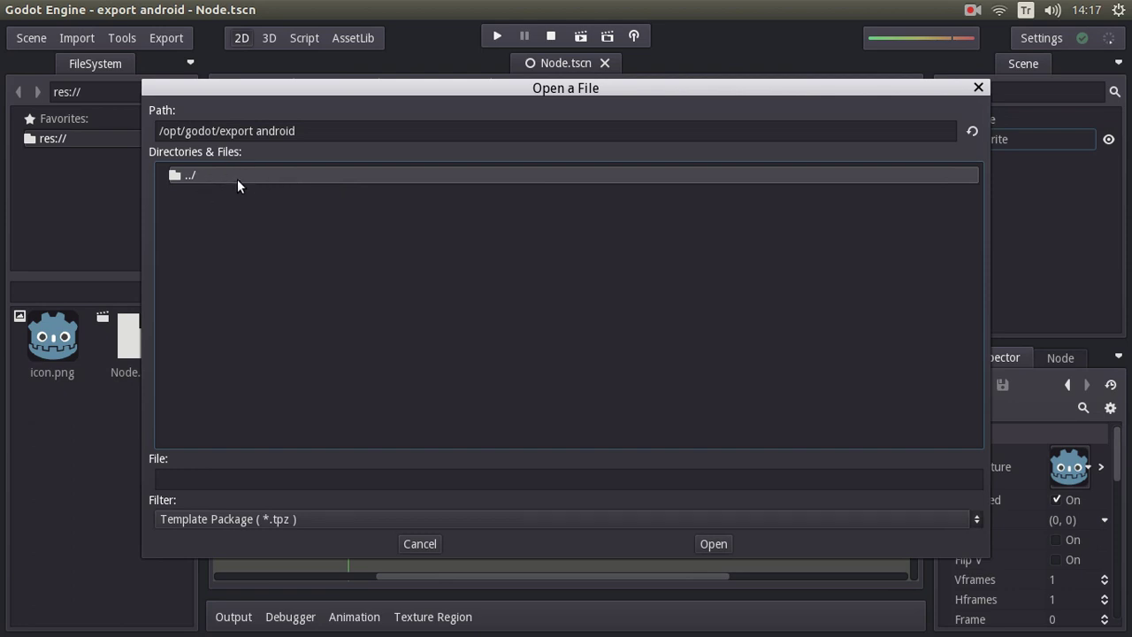
pyautogui.doubleClick(199, 175)
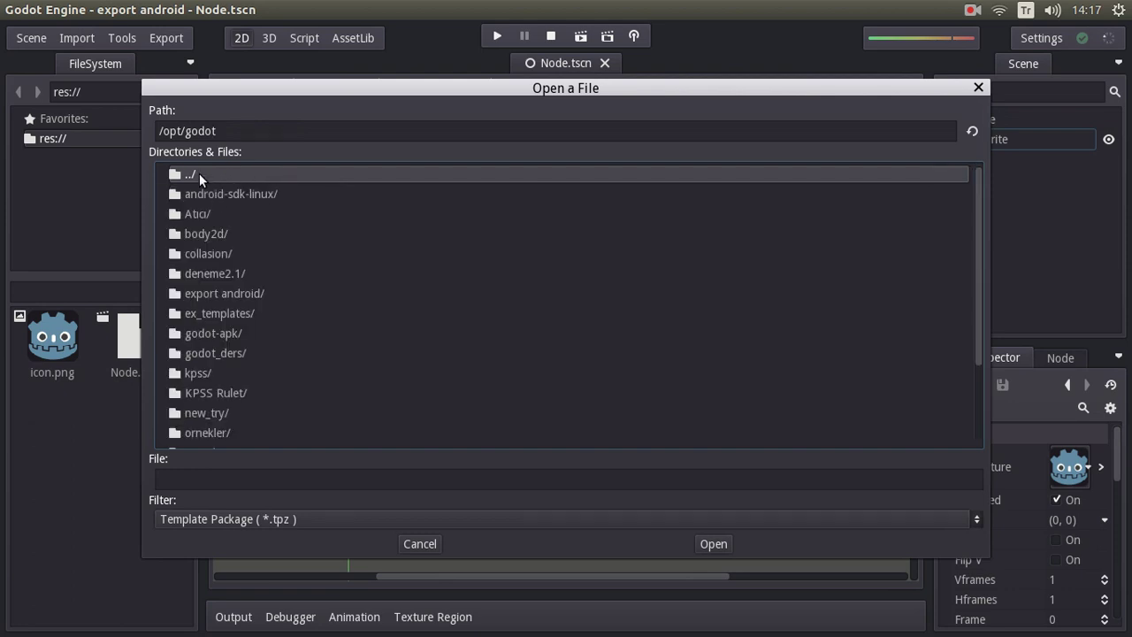
pyautogui.doubleClick(199, 173)
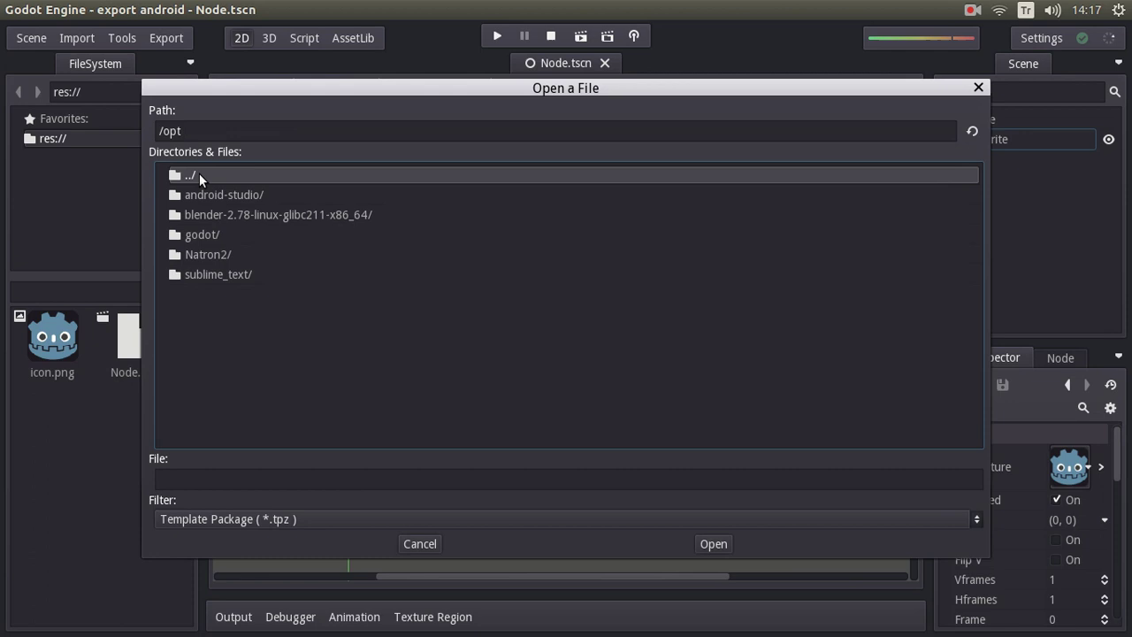
pyautogui.doubleClick(199, 173)
# Install Godot_v2.1.1-stable_export_templates.tpz from /home/ubuntu/İndirilenler
pyautogui.doubleClick(224, 293)
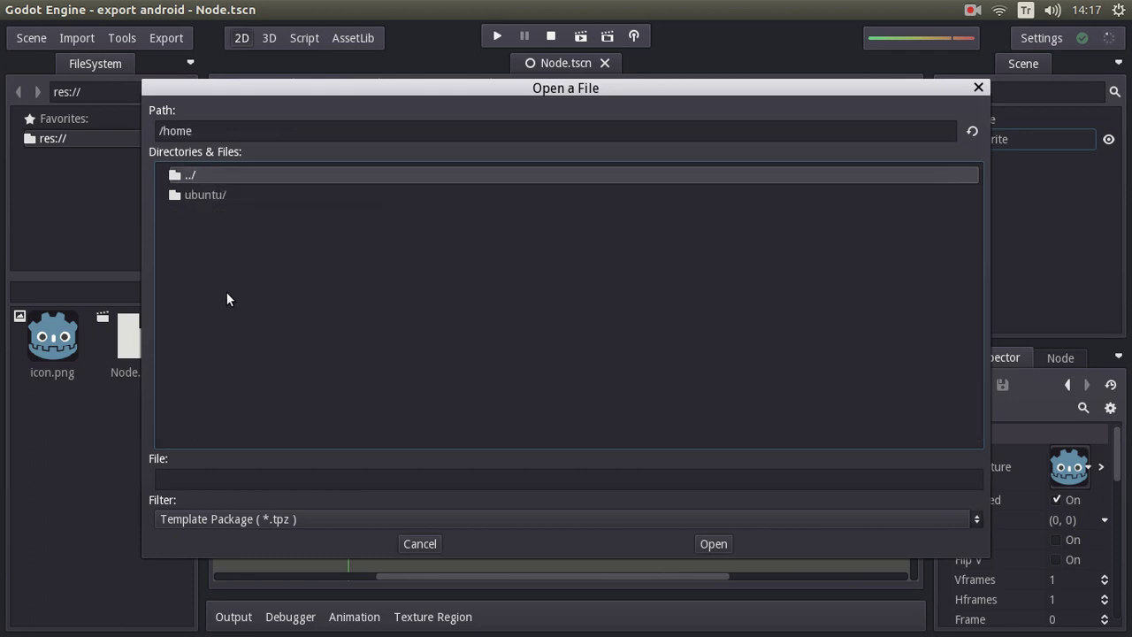
pyautogui.doubleClick(222, 196)
pyautogui.doubleClick(236, 396)
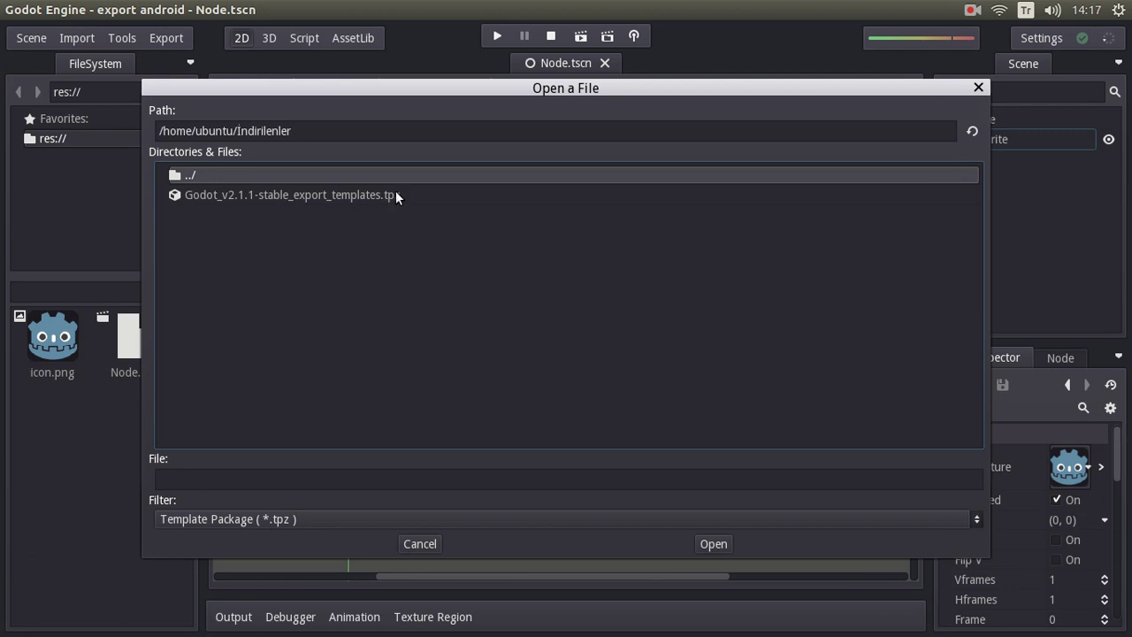
pyautogui.click(302, 196)
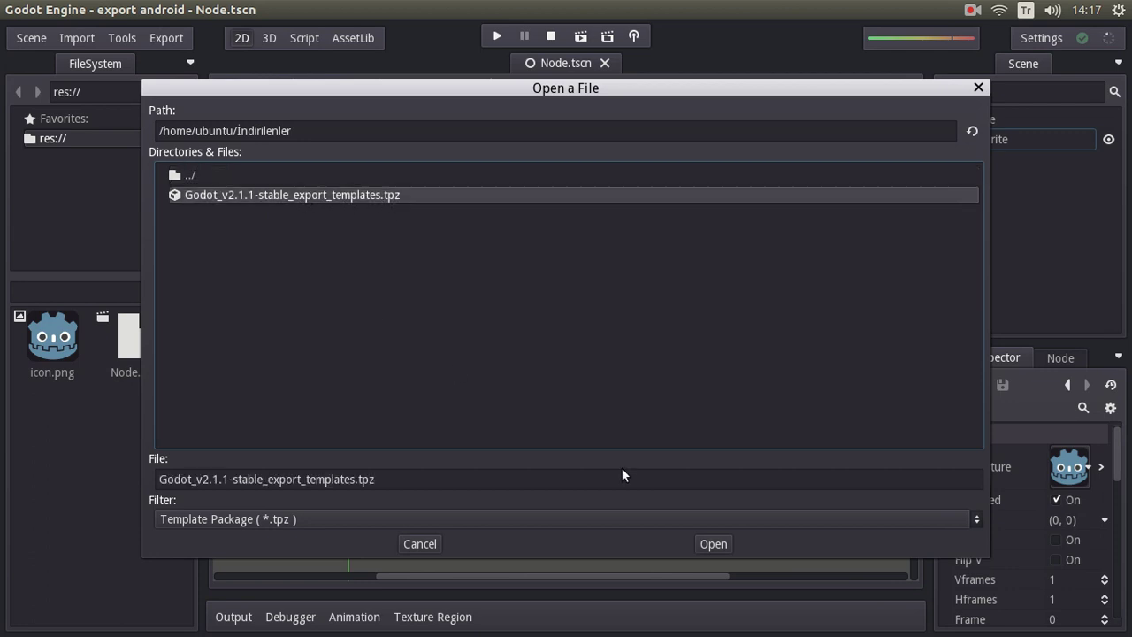
pyautogui.click(716, 546)
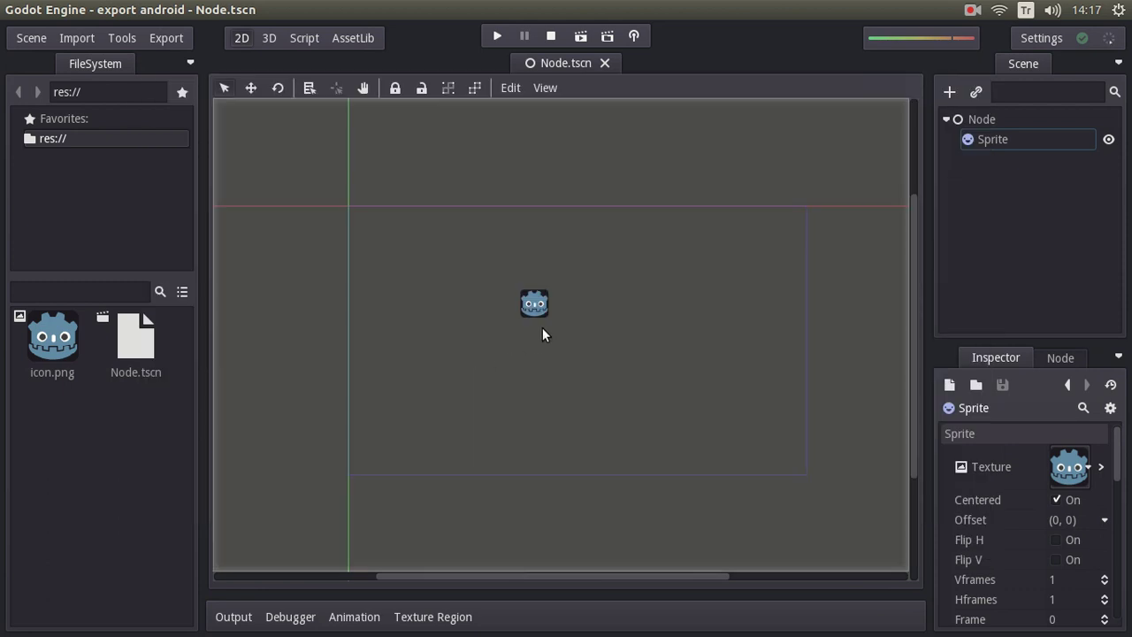
# Reopen the export settings and enter com.act.oyundeneme as the Android package Unique Name
pyautogui.click(166, 40)
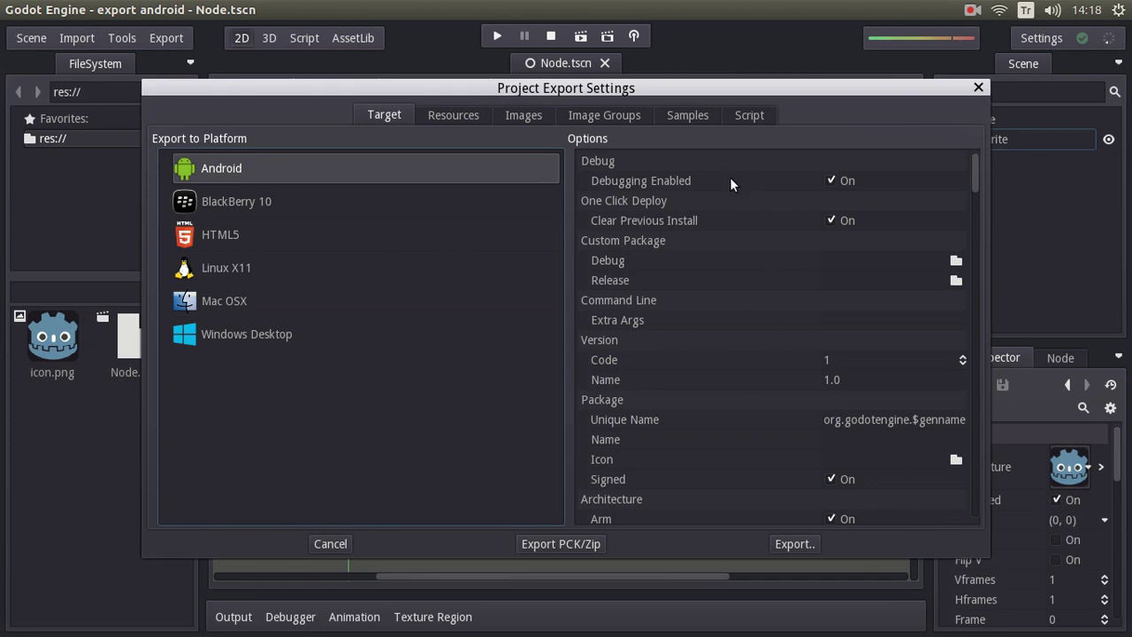
pyautogui.scroll(-1, 823, 283)
pyautogui.scroll(-1, 717, 272)
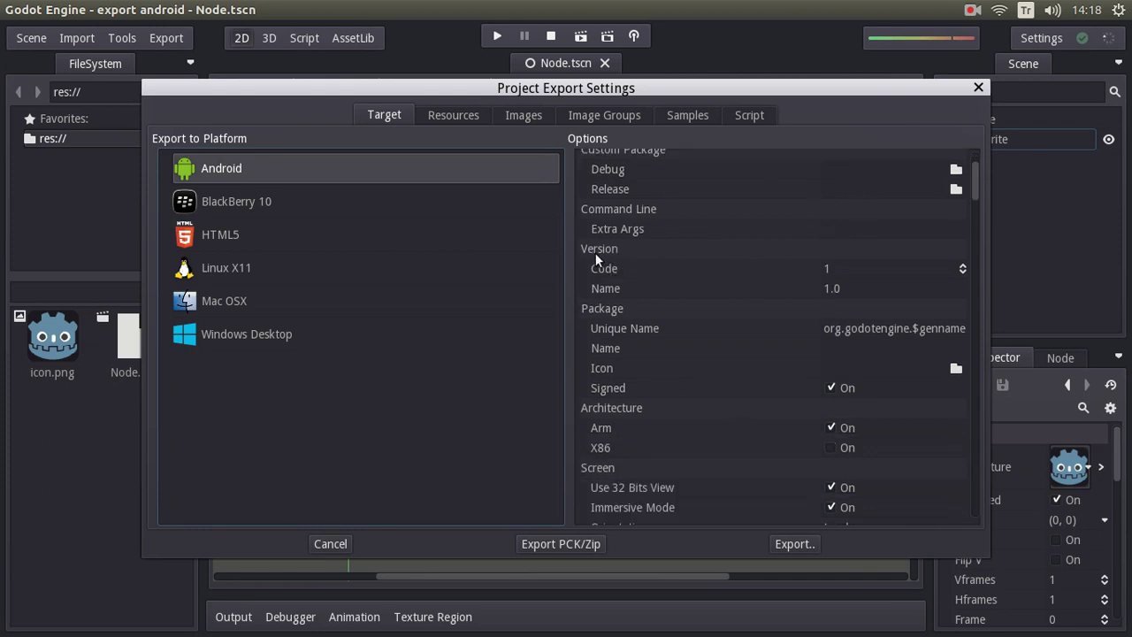
pyautogui.scroll(-1, 642, 276)
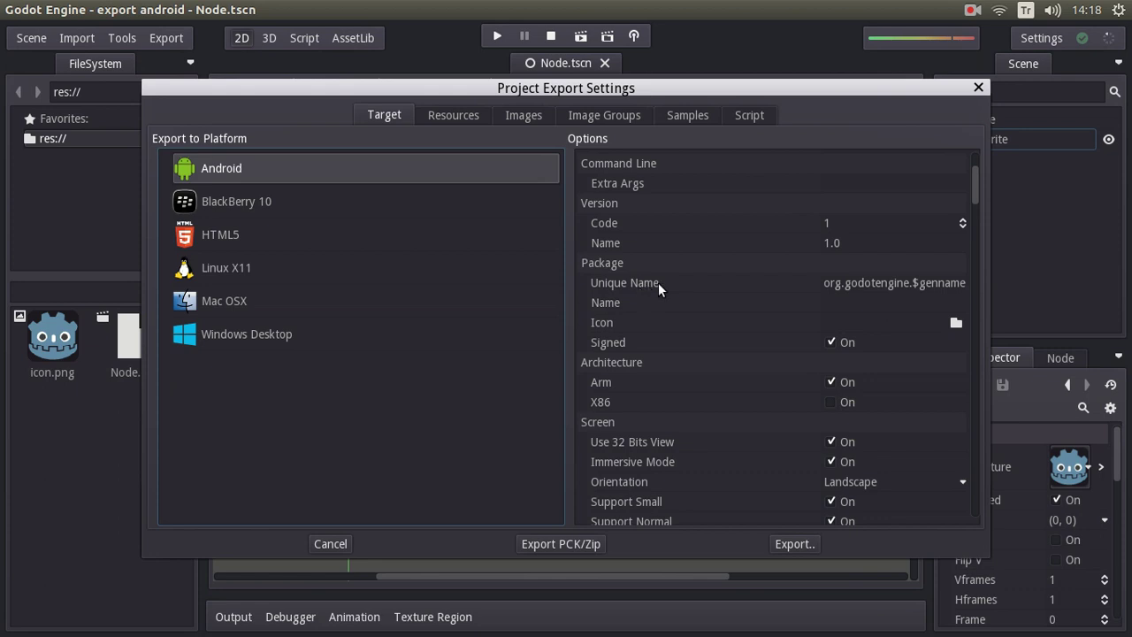
pyautogui.click(851, 283)
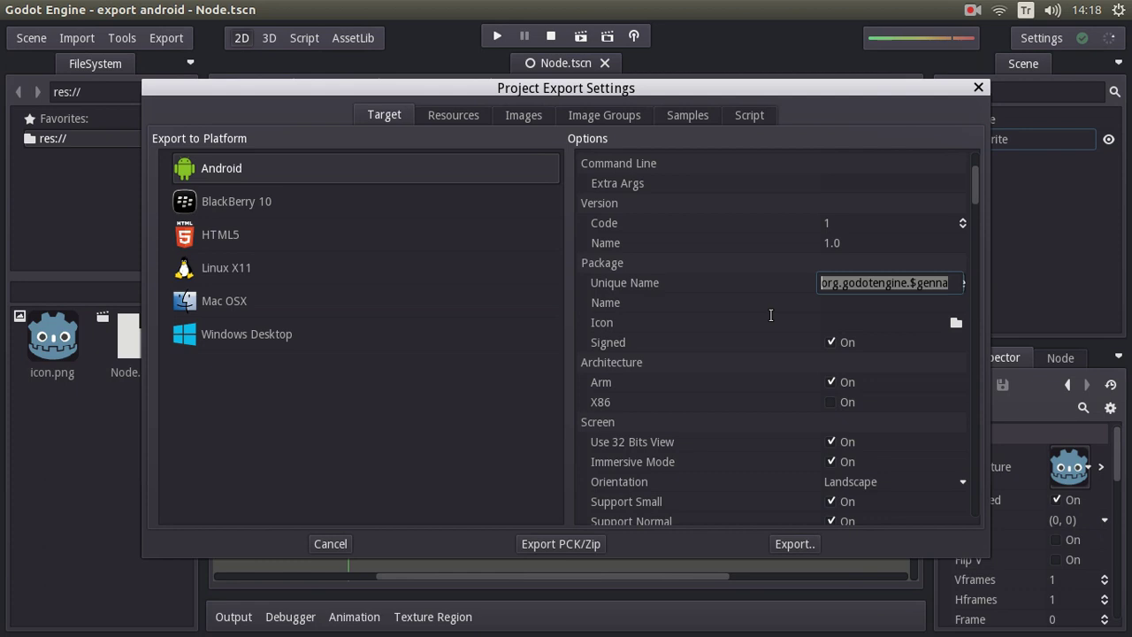
pyautogui.write('com')
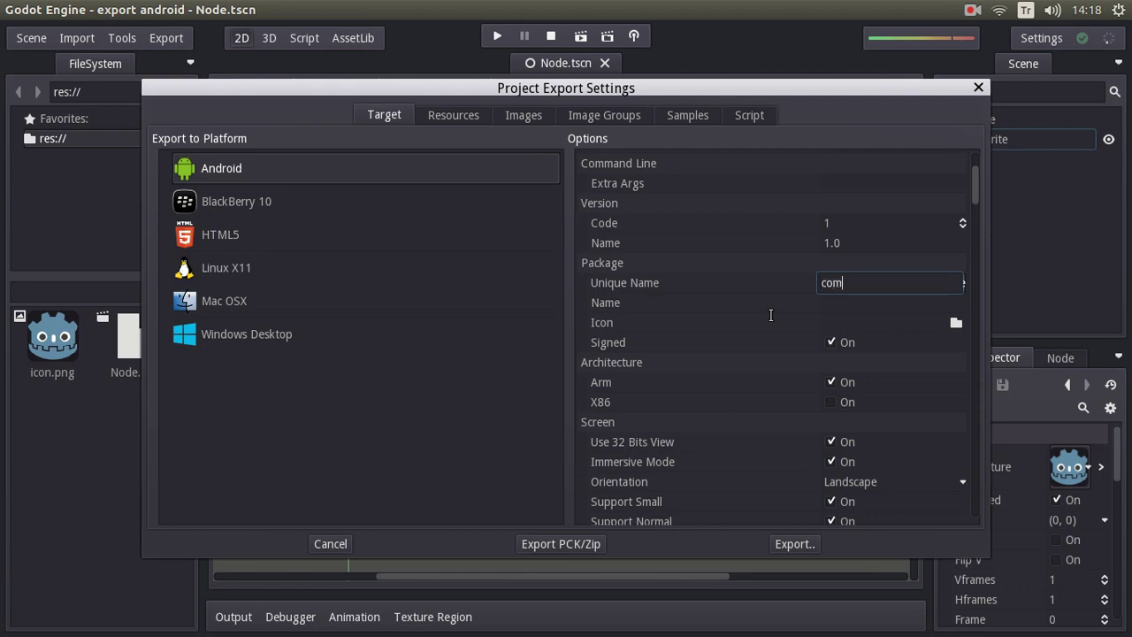
pyautogui.write('.')
pyautogui.write('act')
pyautogui.write('.')
pyautogui.write('oyundeneme')
pyautogui.press('Return')
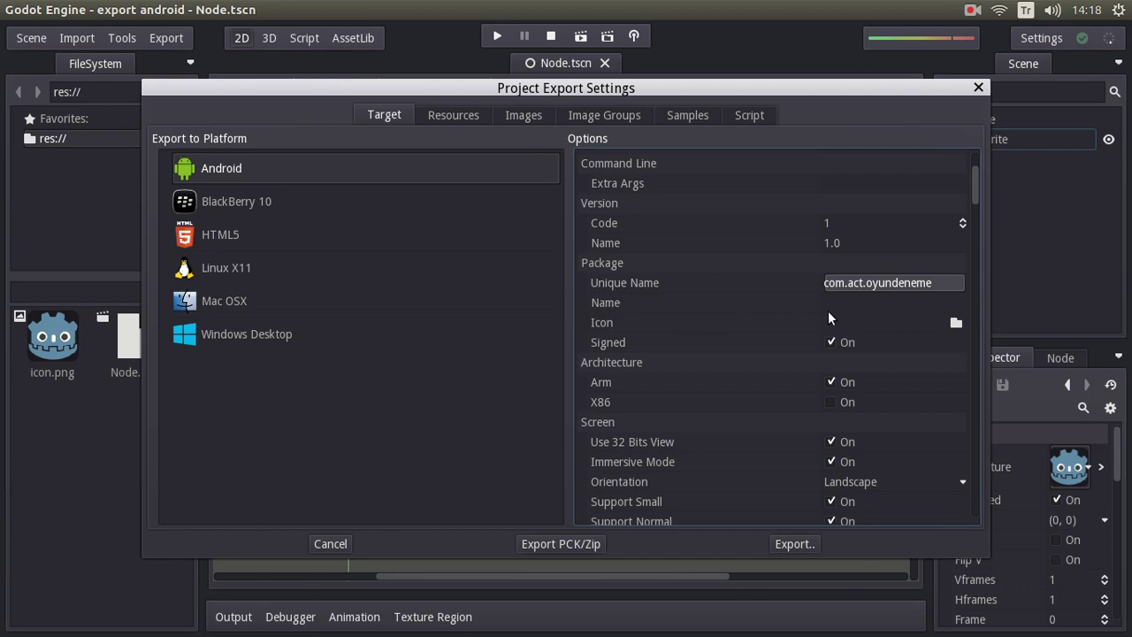
pyautogui.click(852, 301)
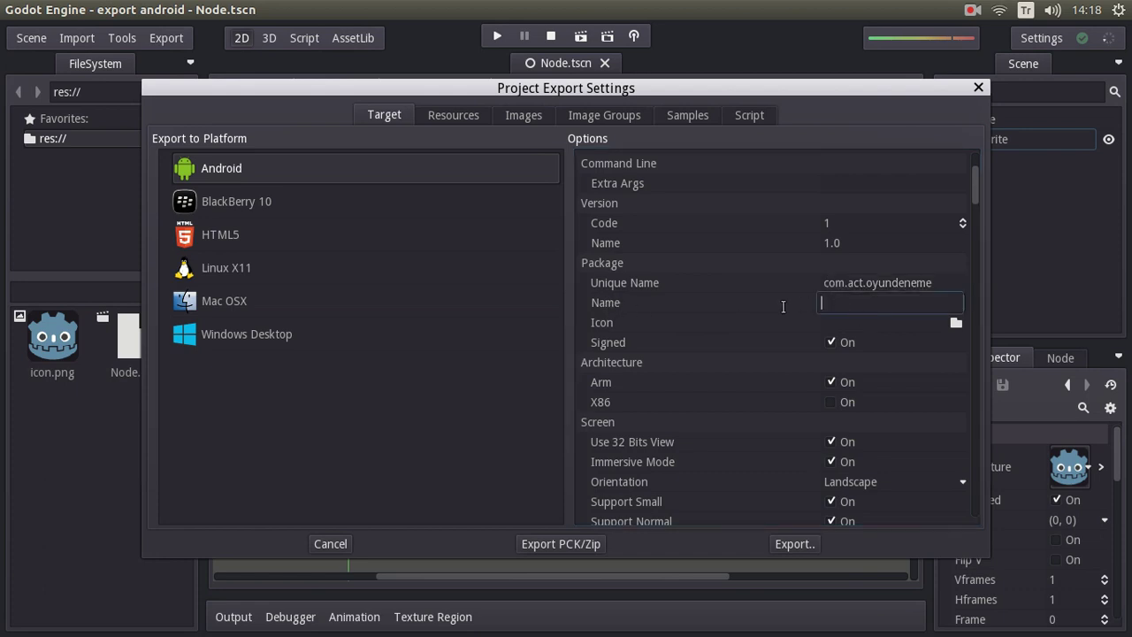
# Set the package display Name to 'Oyun Adı' and leave the Icon unset after browsing
pyautogui.write('Oyun Adi')
pyautogui.press('Return')
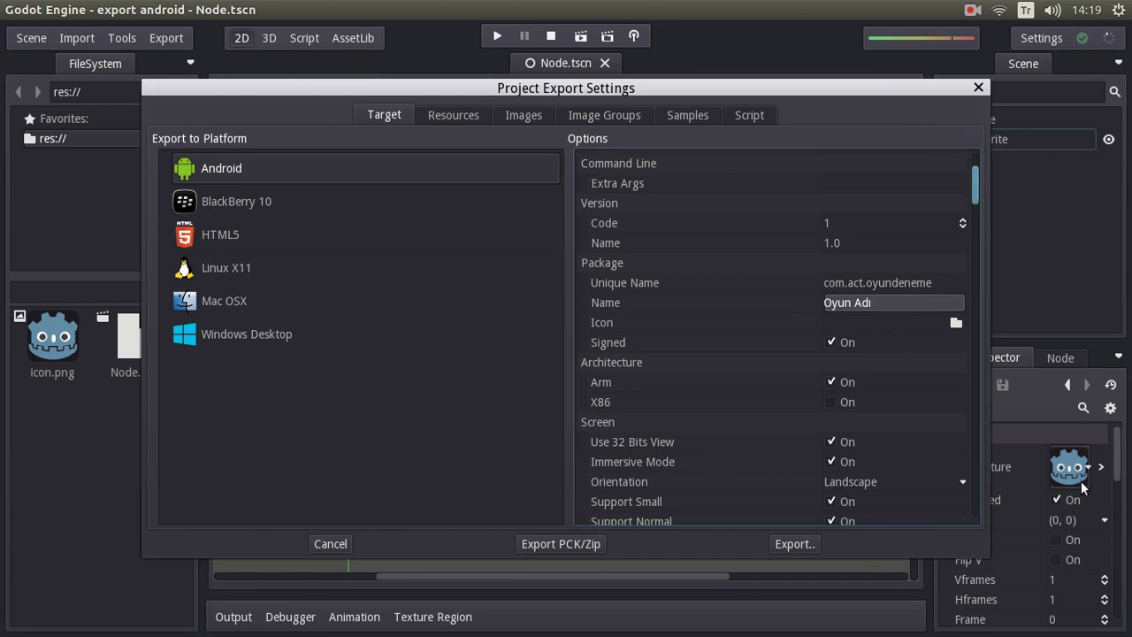
pyautogui.click(954, 323)
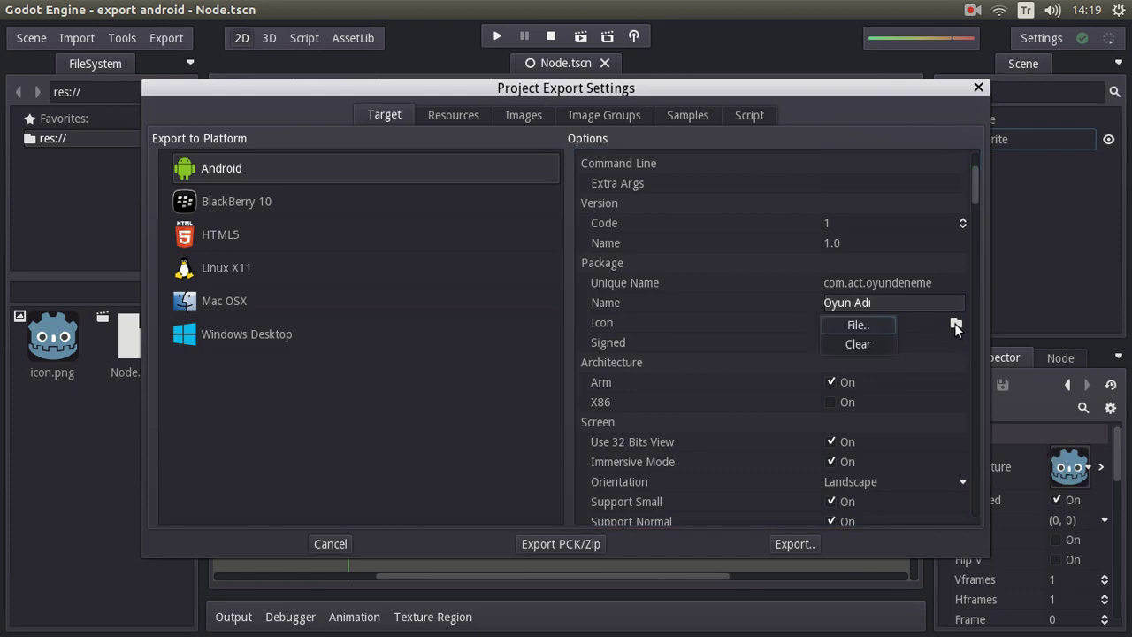
pyautogui.click(855, 324)
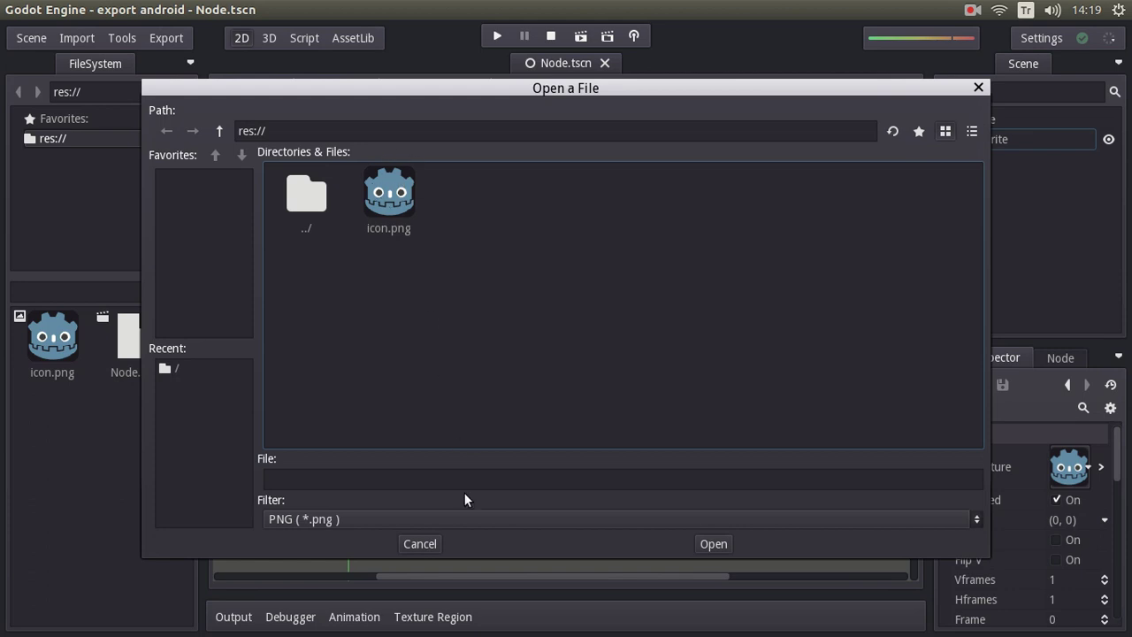
pyautogui.click(418, 542)
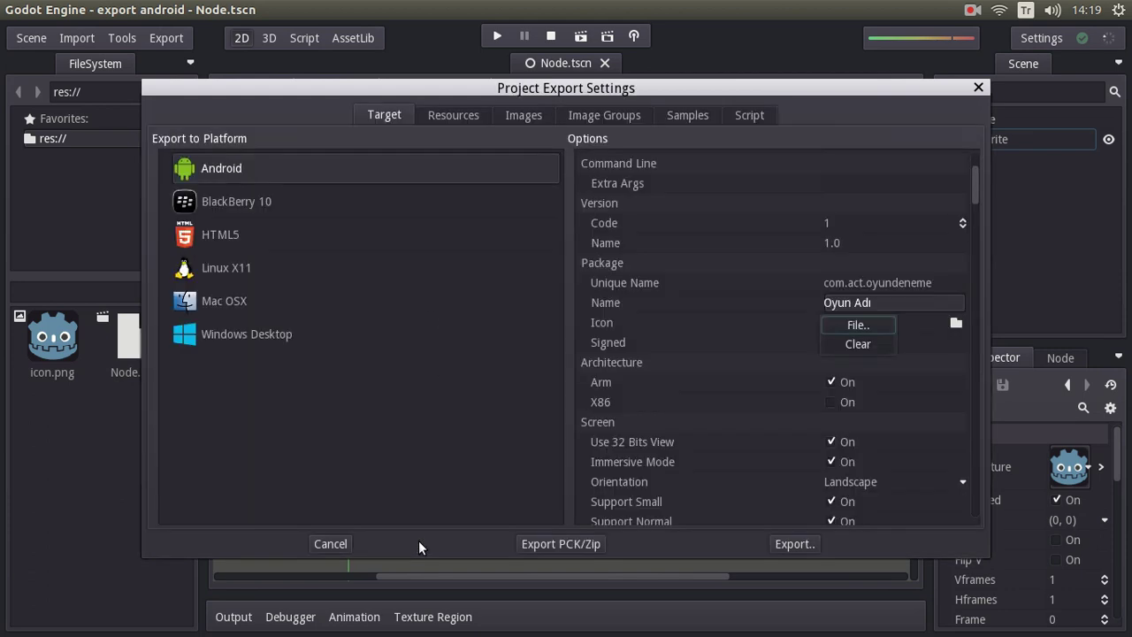
pyautogui.click(756, 326)
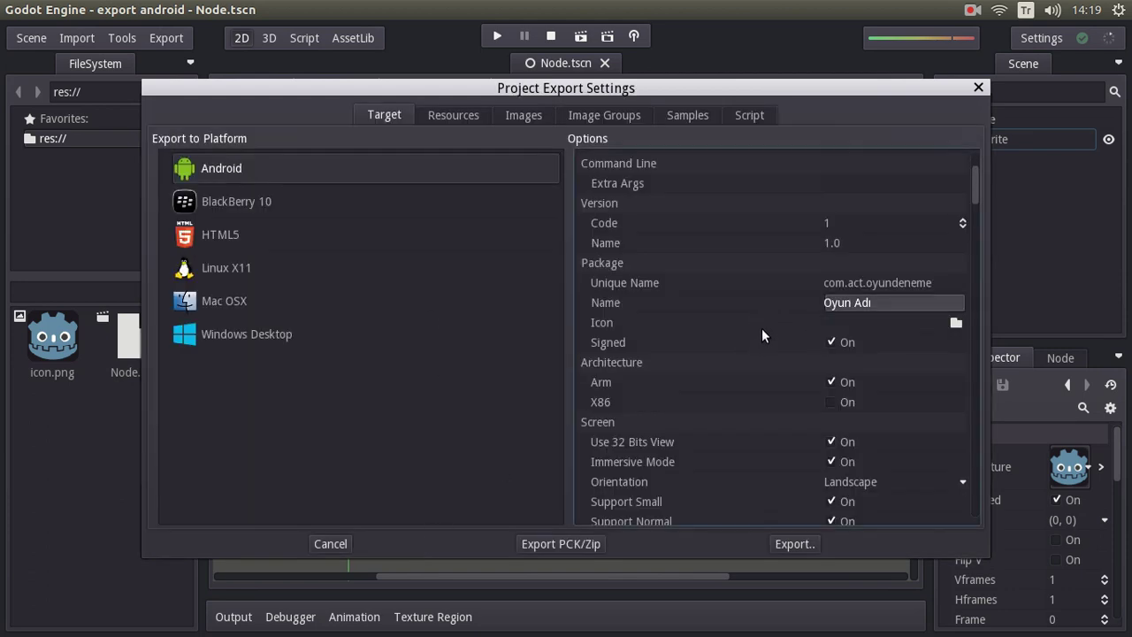
pyautogui.scroll(-3, 754, 332)
pyautogui.scroll(-3, 754, 328)
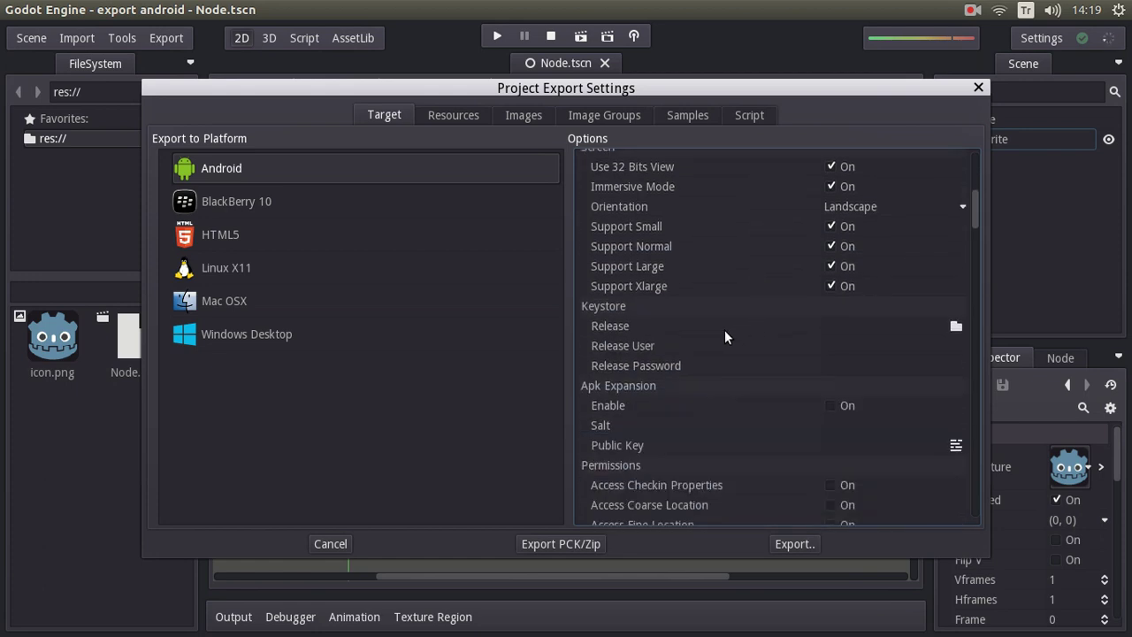
pyautogui.scroll(-3, 738, 320)
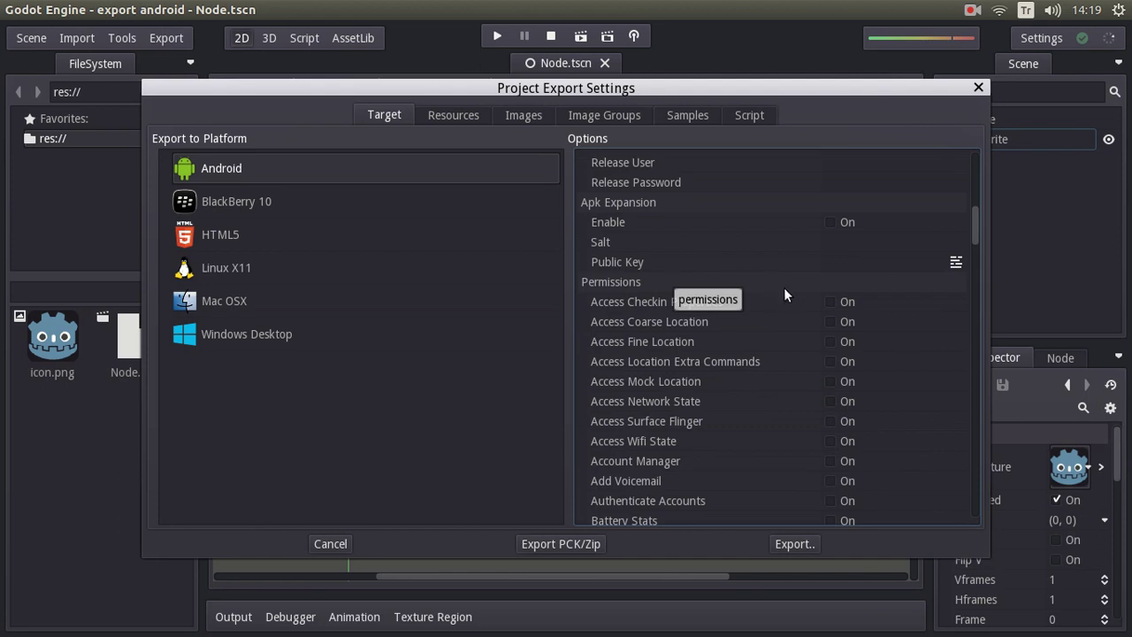
pyautogui.scroll(-3, 974, 261)
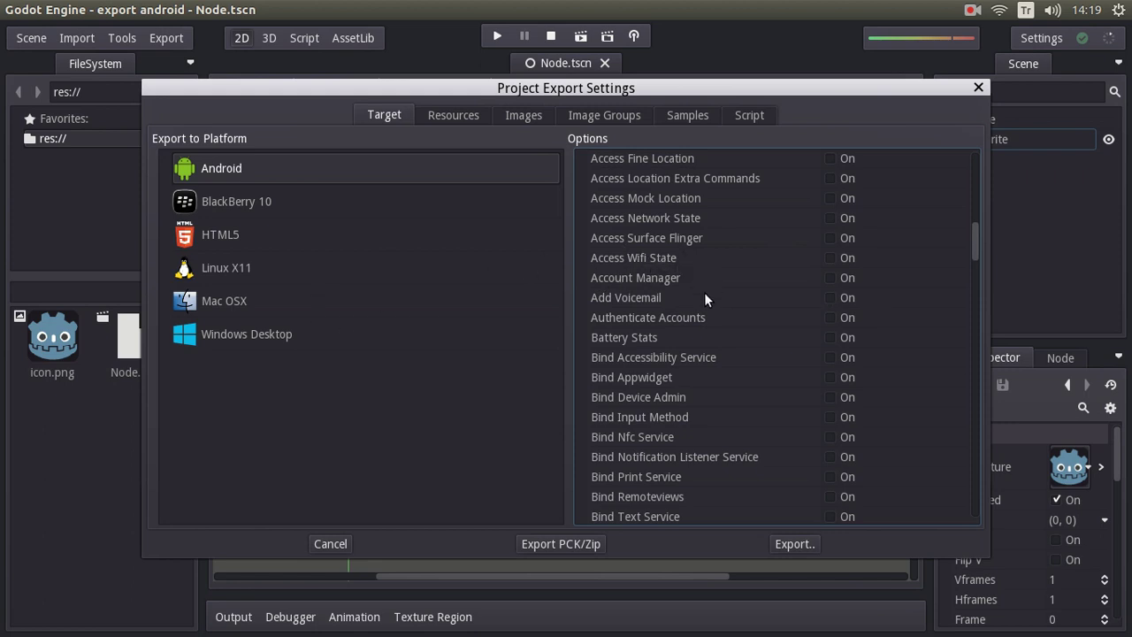
pyautogui.scroll(-3, 697, 316)
pyautogui.scroll(-3, 698, 317)
pyautogui.scroll(-1, 638, 293)
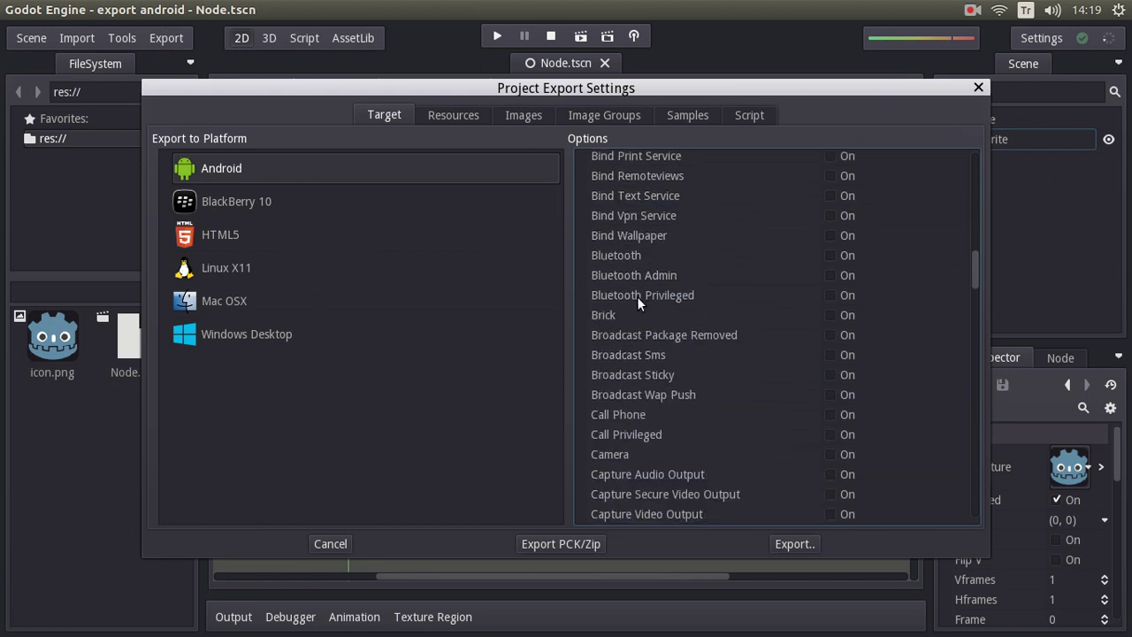
pyautogui.scroll(-5, 742, 371)
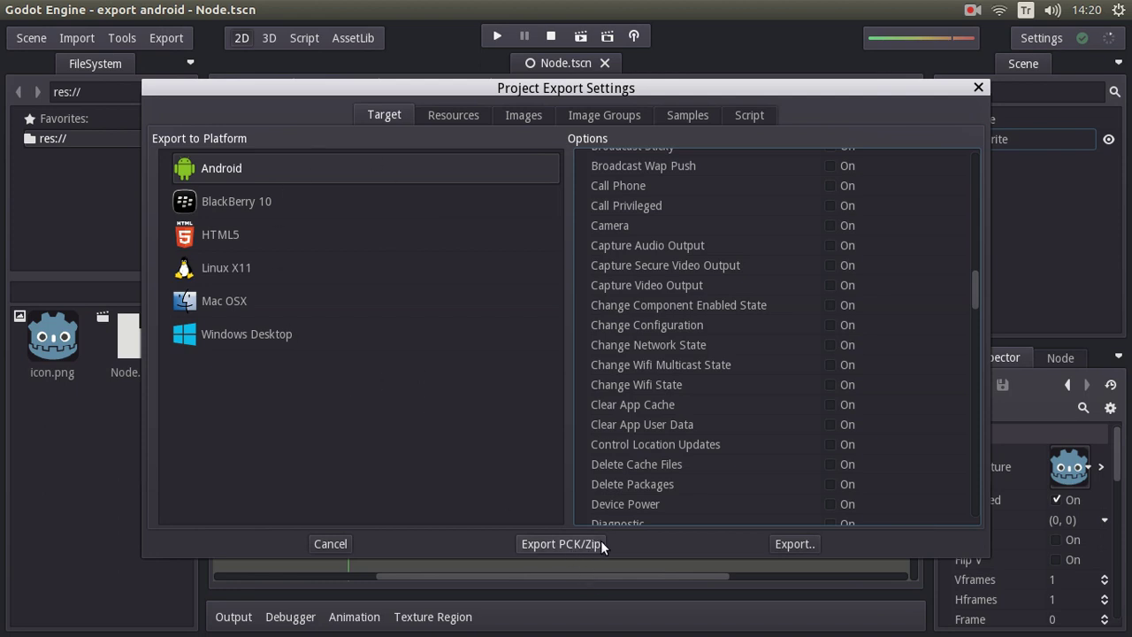
# Try exporting the APK as 'asd' inside the project folder and dismiss the alert
pyautogui.click(794, 545)
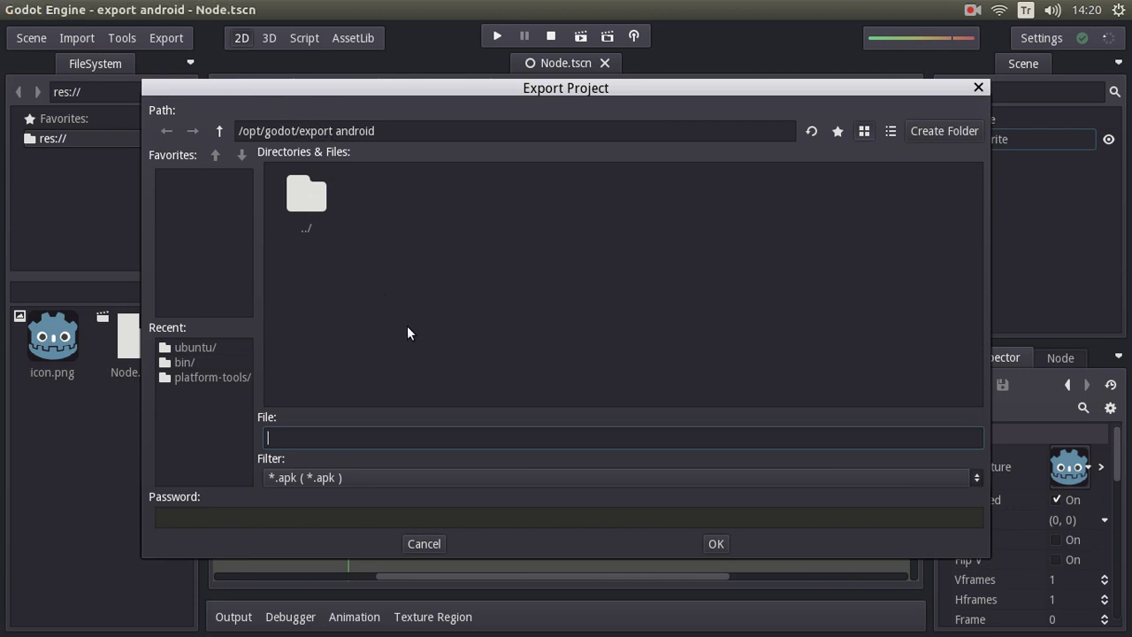
pyautogui.write('asd')
pyautogui.click(716, 544)
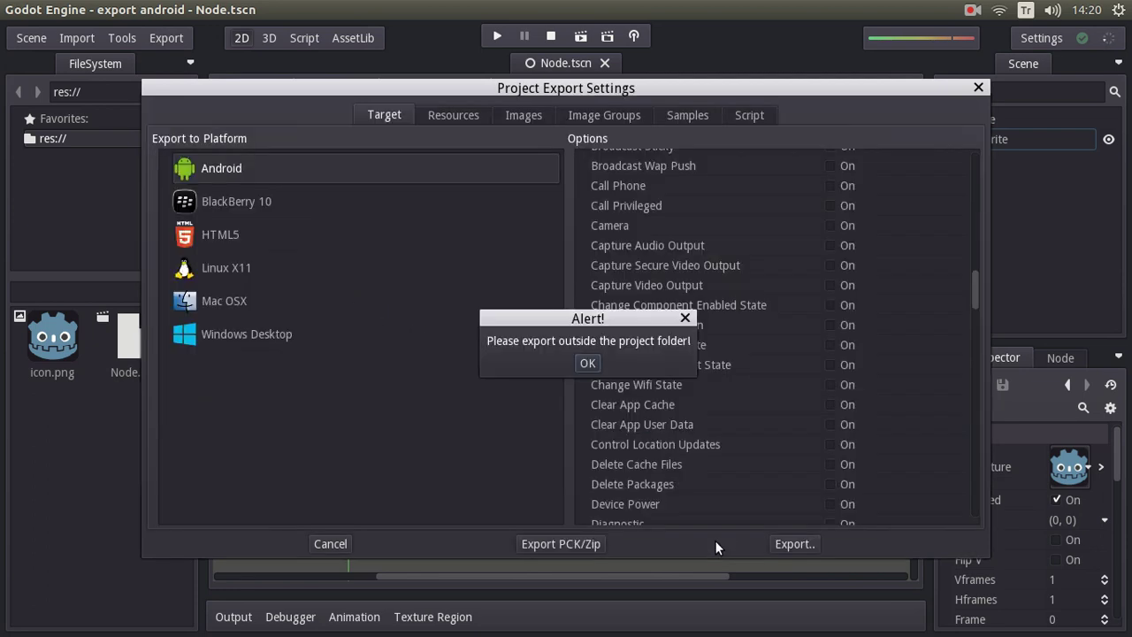
pyautogui.click(585, 364)
# Export the Android APK as 'oyun export' into the /home/ubuntu home folder
pyautogui.click(787, 543)
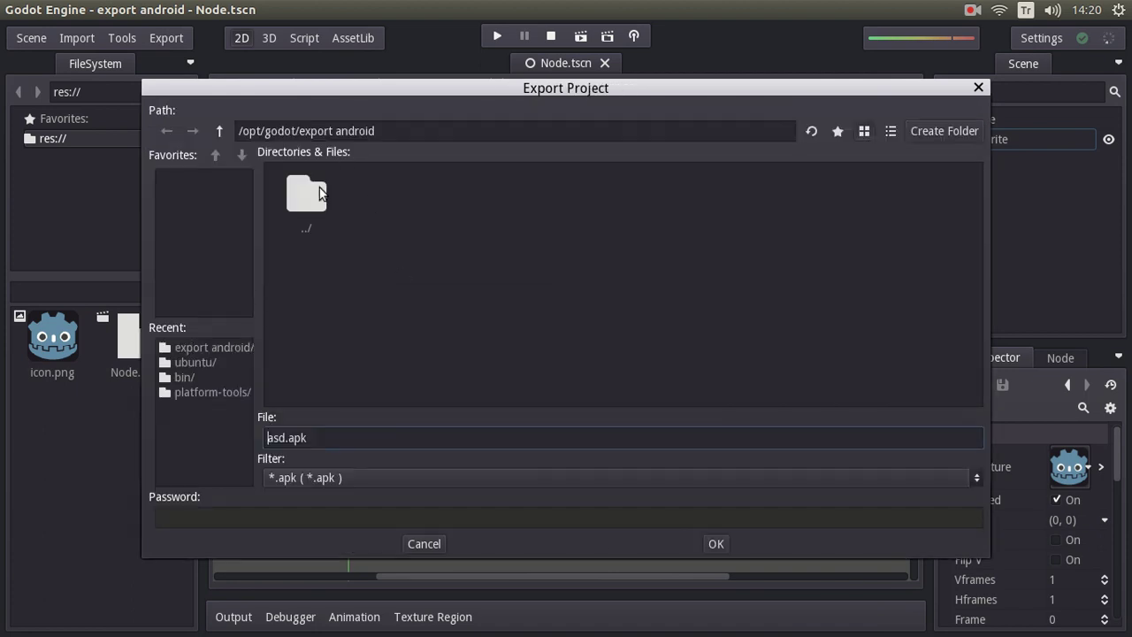
pyautogui.doubleClick(312, 203)
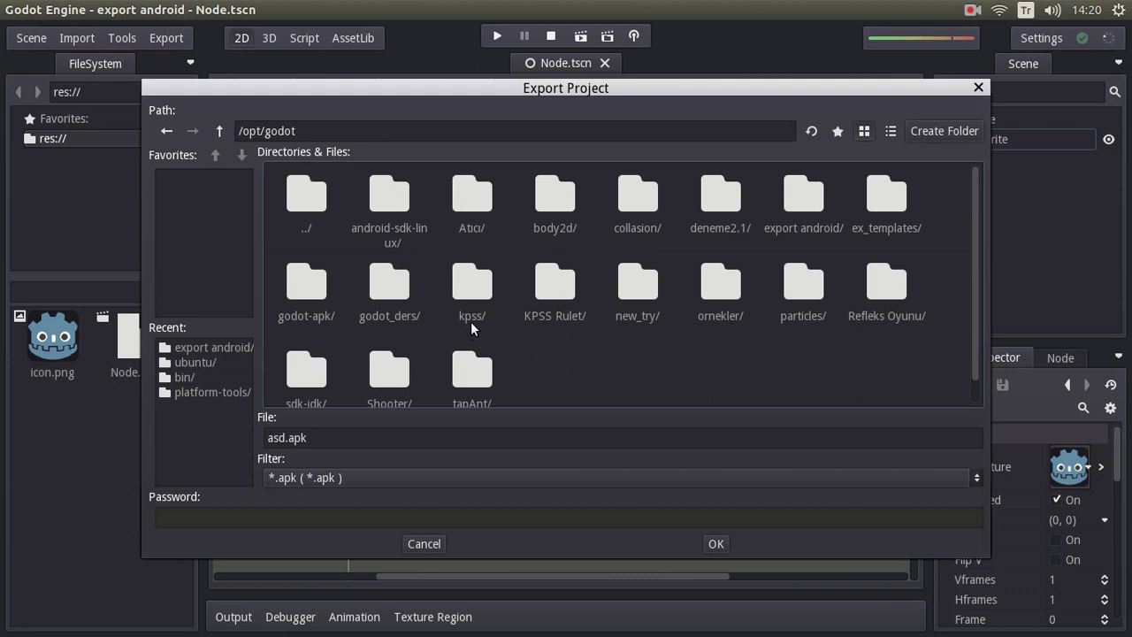
pyautogui.click(209, 362)
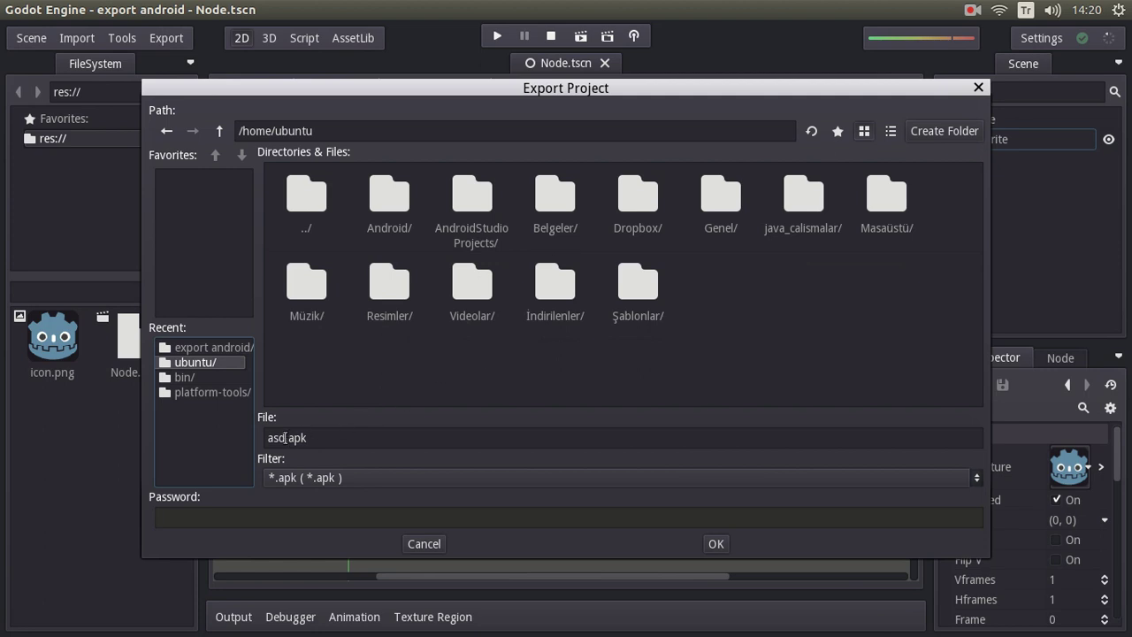
pyautogui.moveTo(314, 441); pyautogui.dragTo(265, 437)
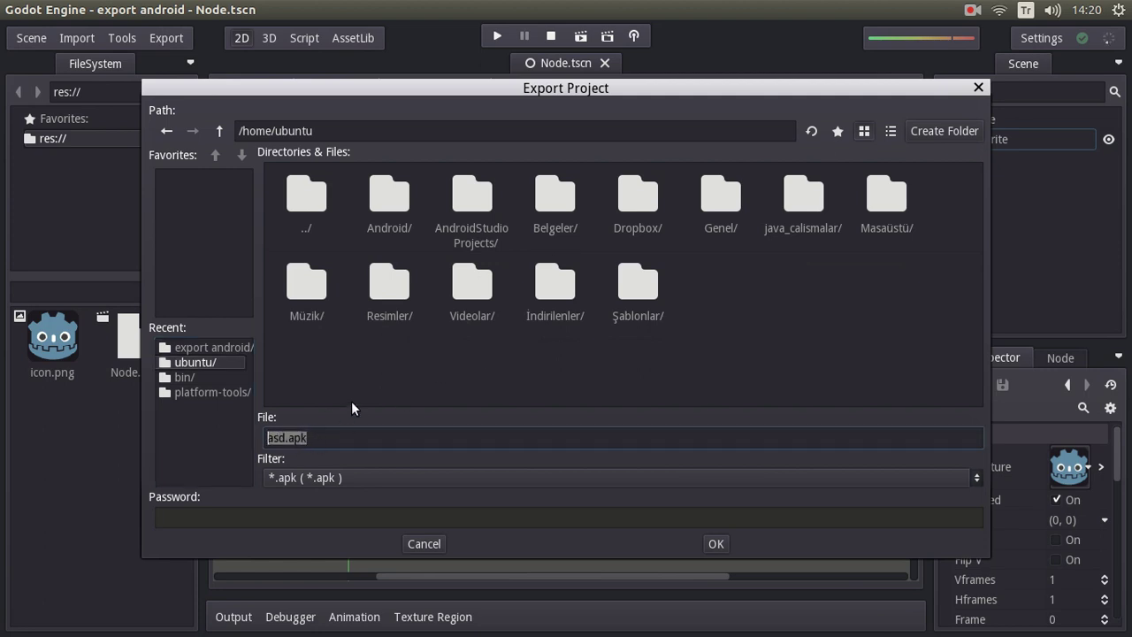
pyautogui.write('oyun export')
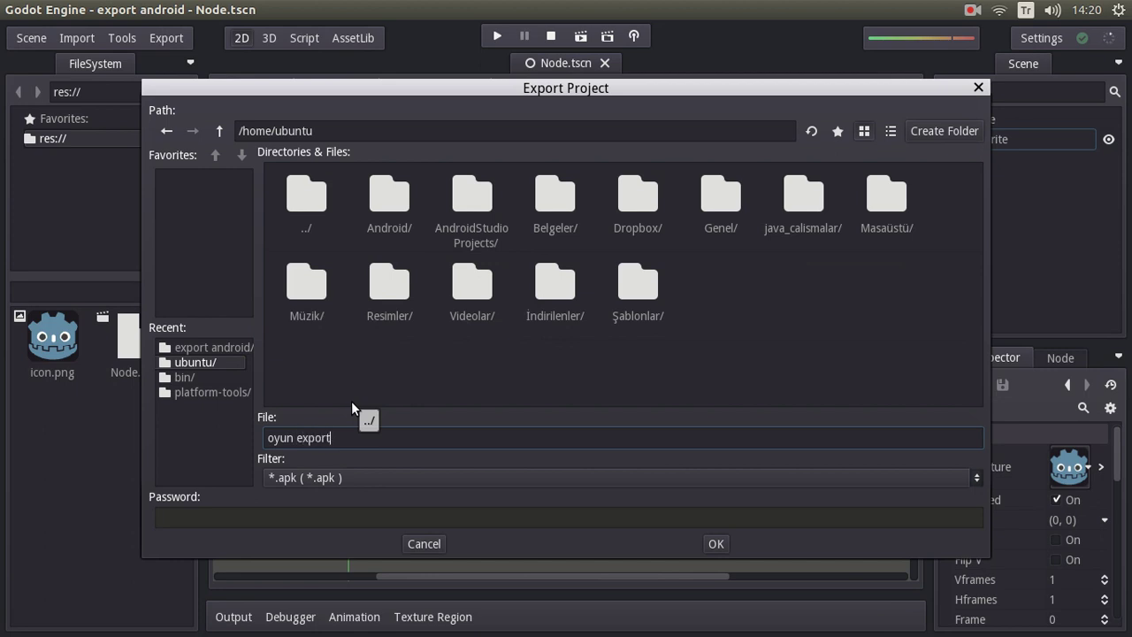
pyautogui.click(715, 544)
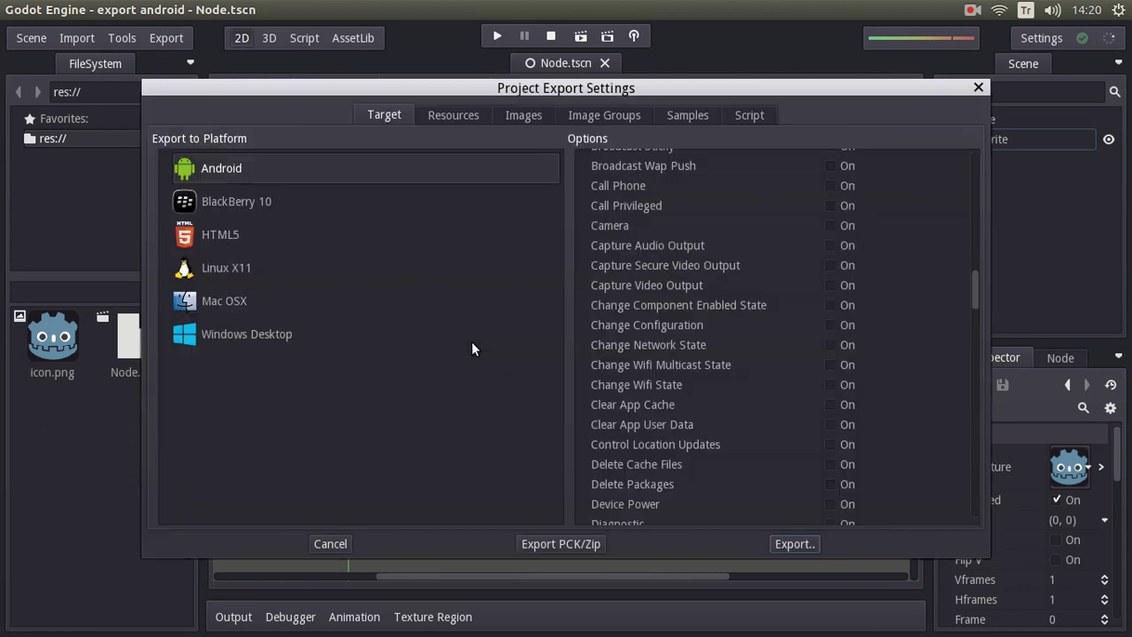
# Close the export settings and view 'oyun export.apk' in the home folder in Files
pyautogui.click(329, 543)
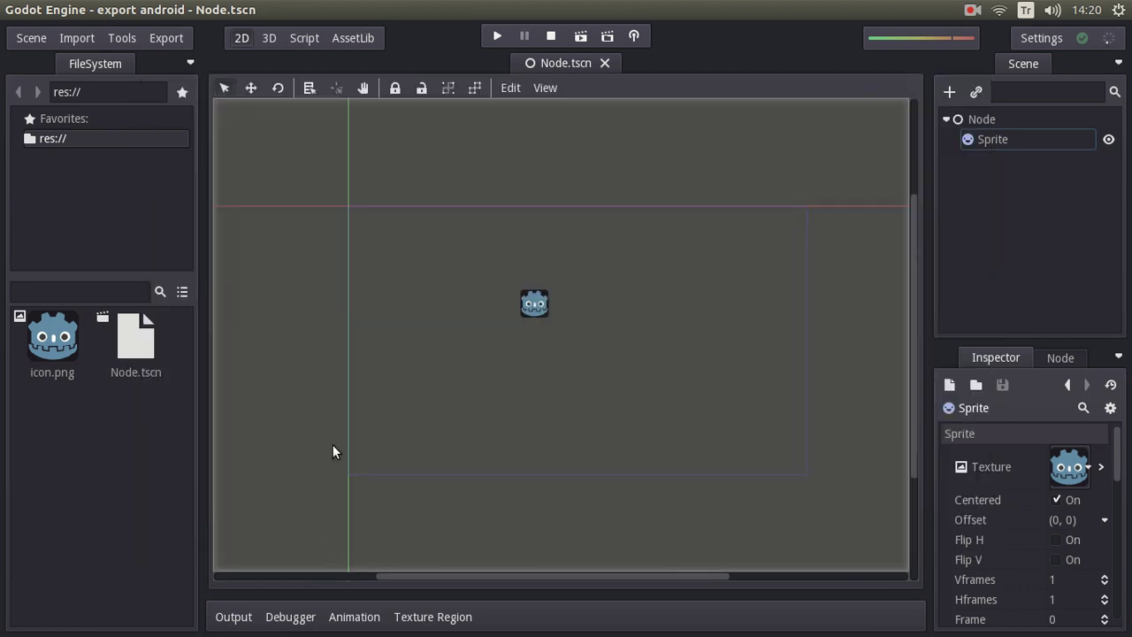
pyautogui.moveTo(2, 104)
pyautogui.click(16, 66)
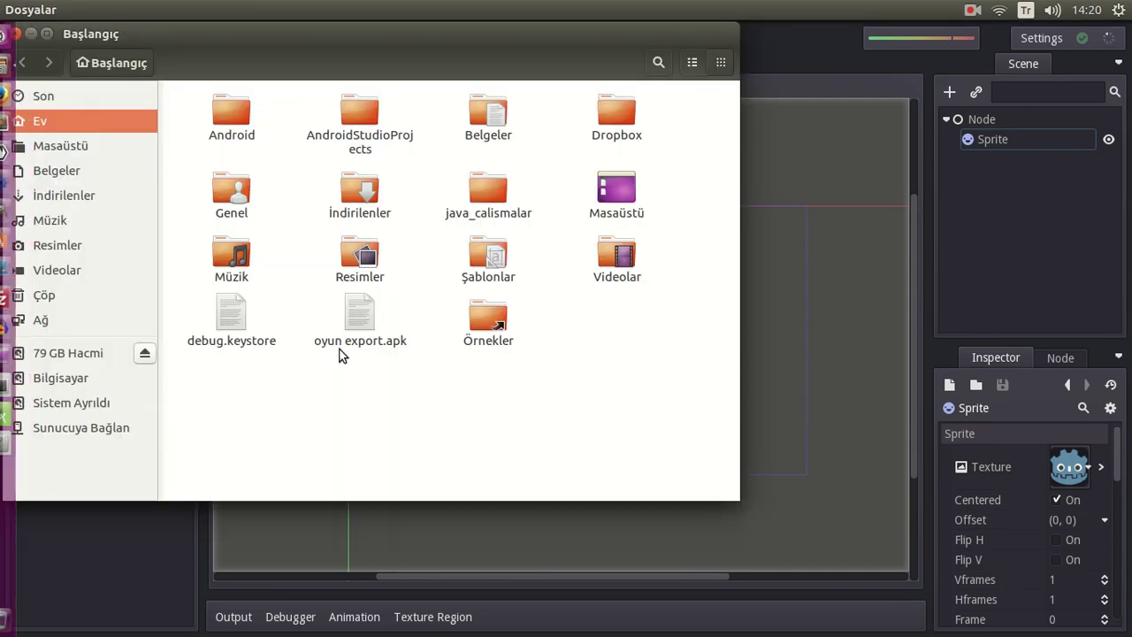
pyautogui.click(361, 345)
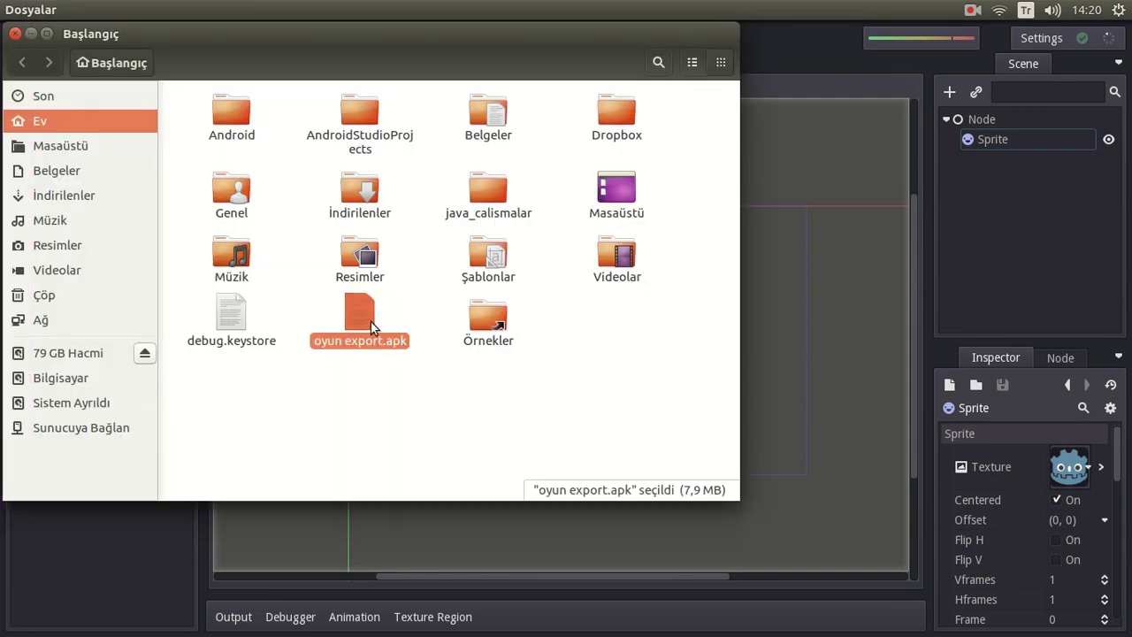
pyautogui.click(368, 378)
pyautogui.click(360, 316)
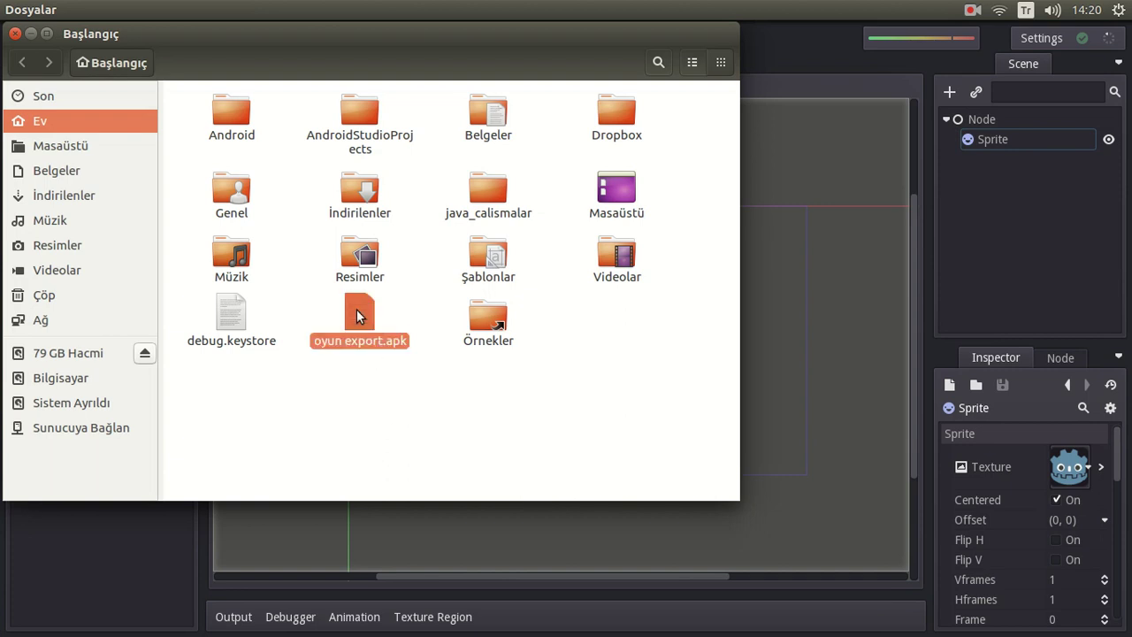
pyautogui.moveTo(478, 41); pyautogui.dragTo(596, 66)
pyautogui.click(494, 422)
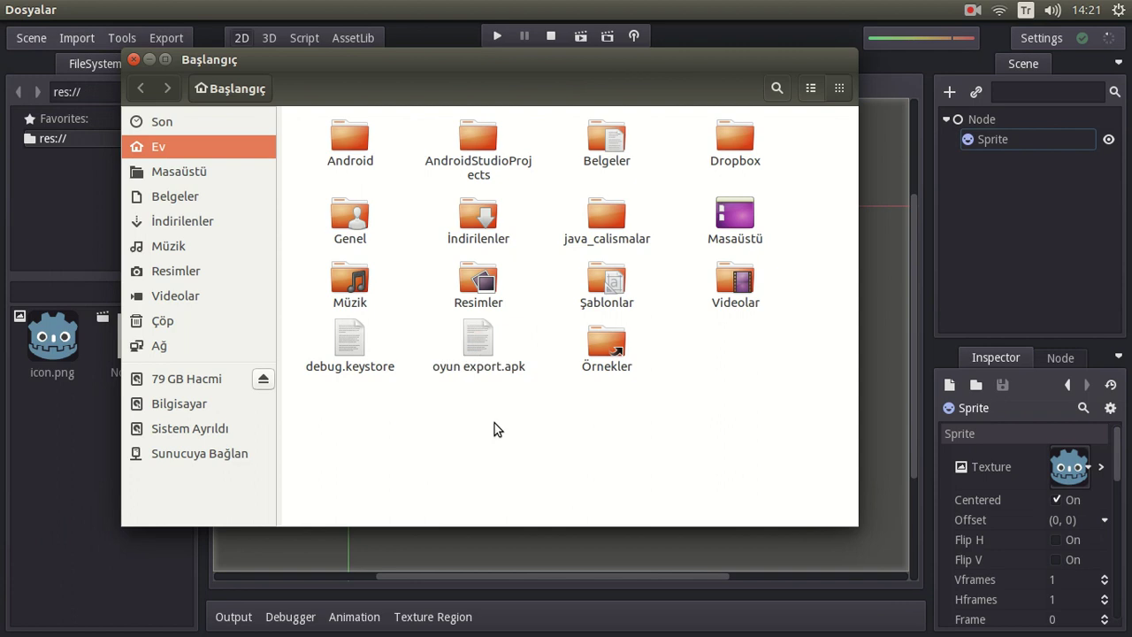